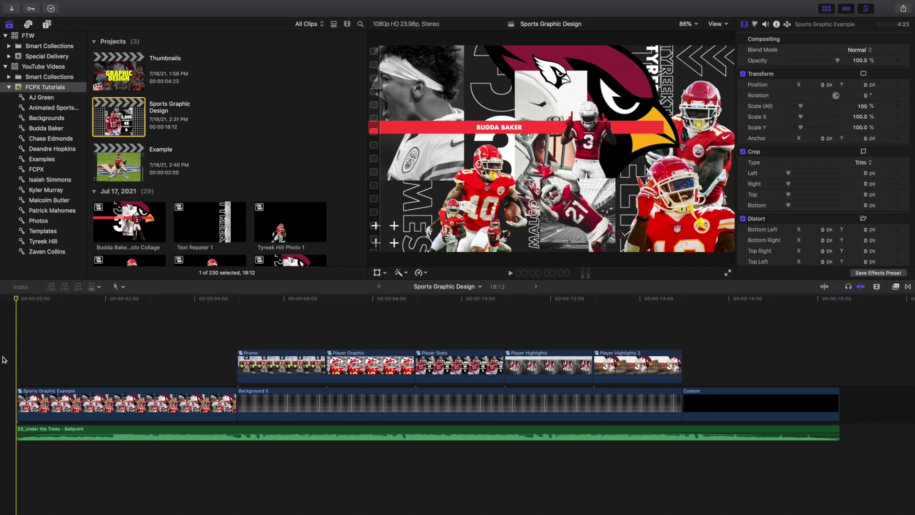
Play back the Sports Graphic Design project from its beginning to review the finished graphics
{"action": "key", "text": "space"}
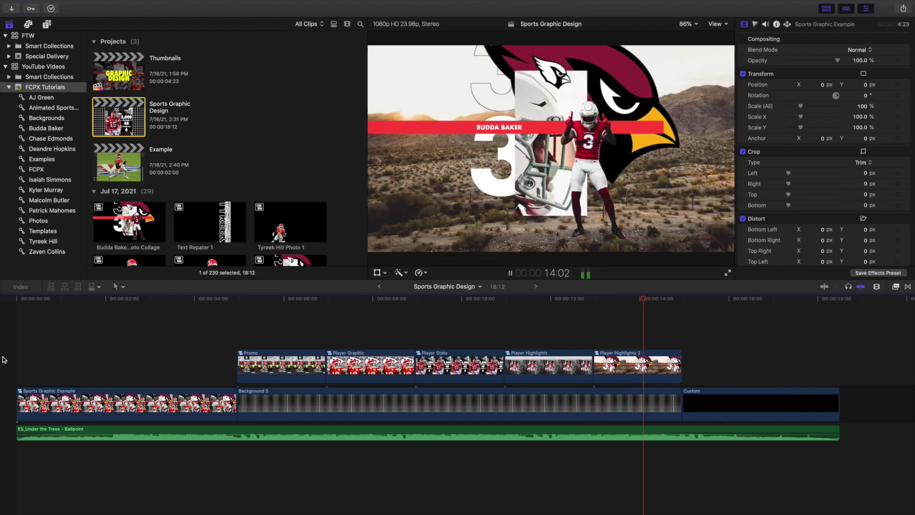
{"action": "key", "text": "Home"}
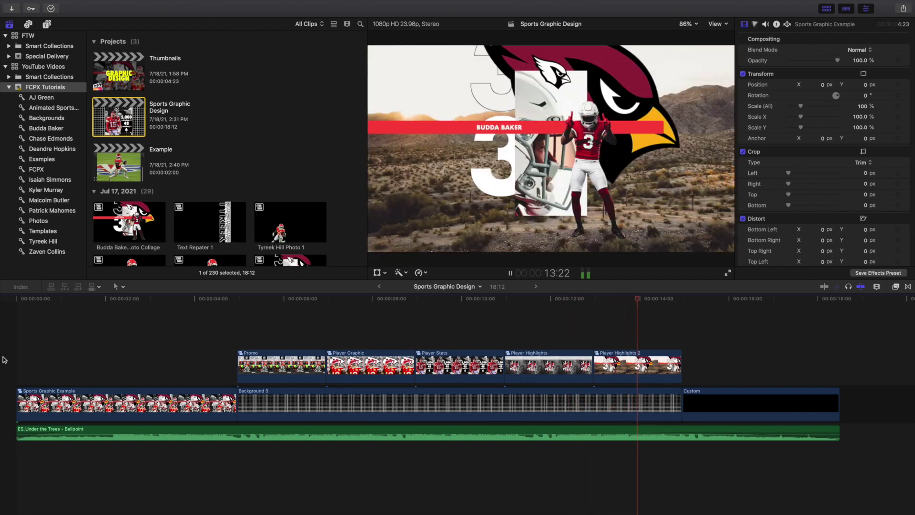
{"action": "key", "text": "Home"}
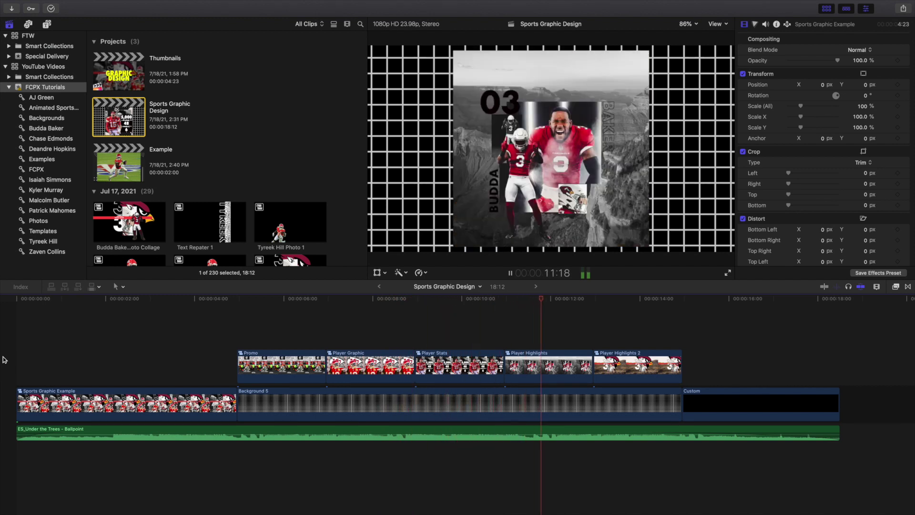
{"action": "key", "text": "Home"}
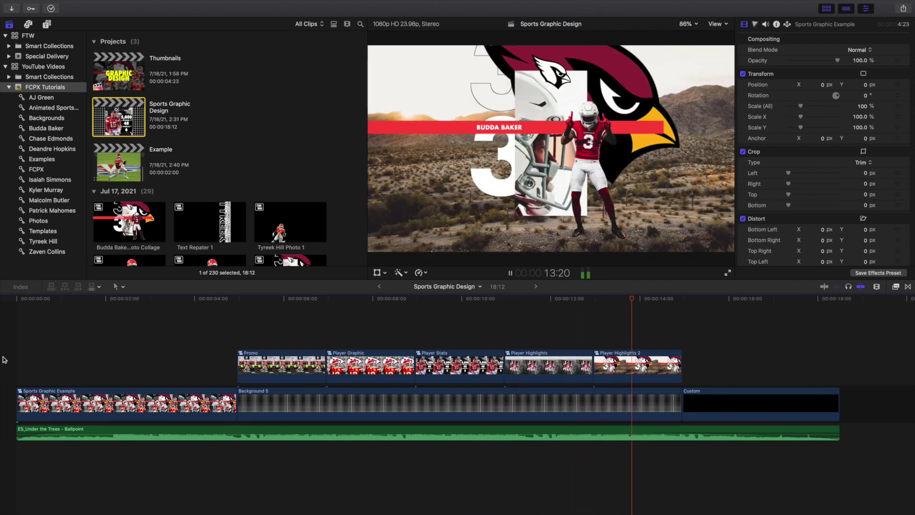
{"action": "key", "text": "space"}
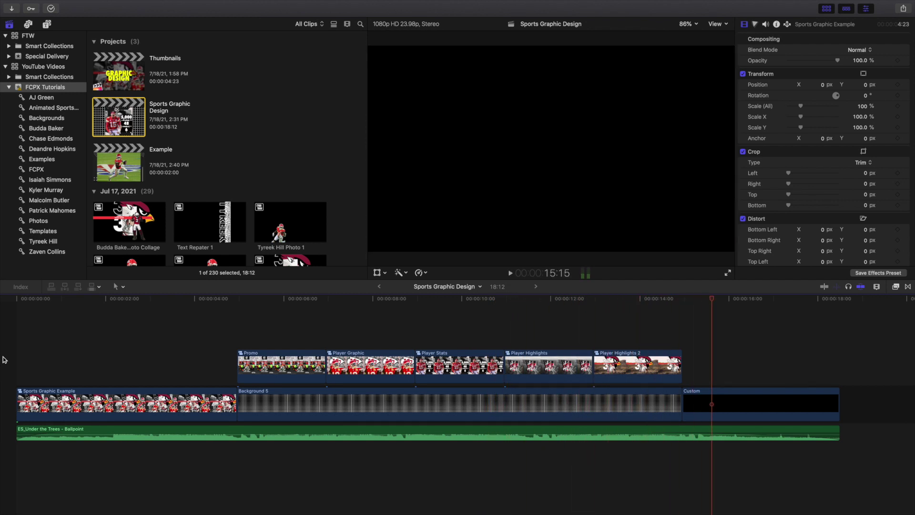
Open the Example project in the timeline
{"action": "double_click", "coordinate": [124, 175]}
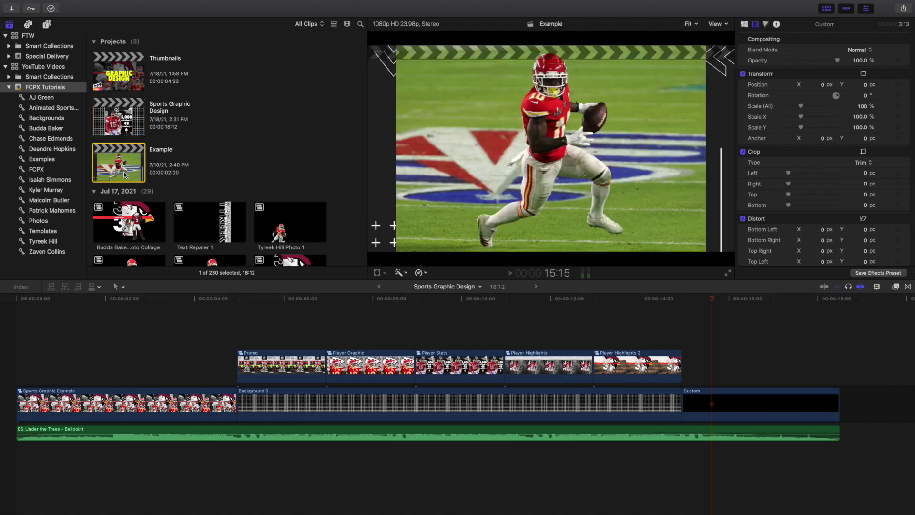
{"action": "scroll", "coordinate": [226, 390], "scroll_direction": "up", "scroll_amount": 3}
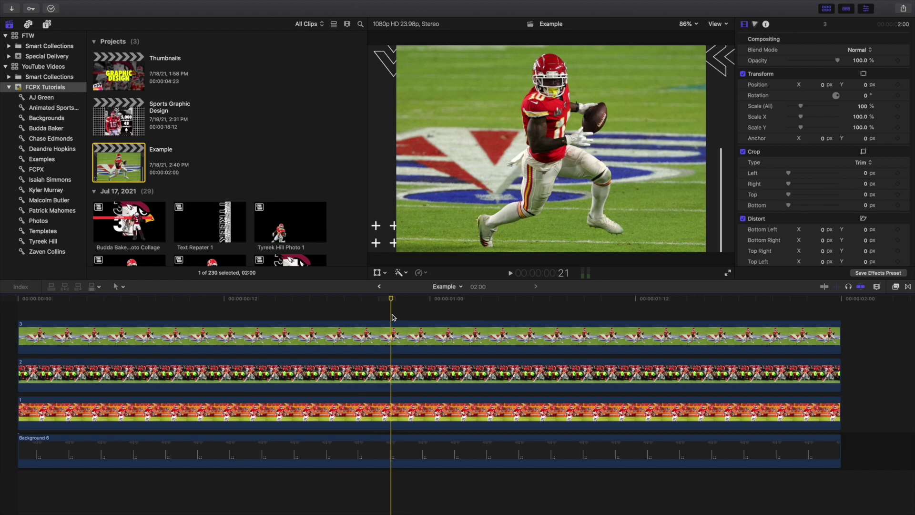
Toggle clips 3 and 2 off and back on to view each of the stacked player photos
{"action": "left_click_drag", "start_coordinate": [335, 315], "coordinate": [402, 411]}
{"action": "key", "text": "v"}
{"action": "left_click_drag", "start_coordinate": [358, 315], "coordinate": [416, 411]}
{"action": "left_click", "coordinate": [391, 316]}
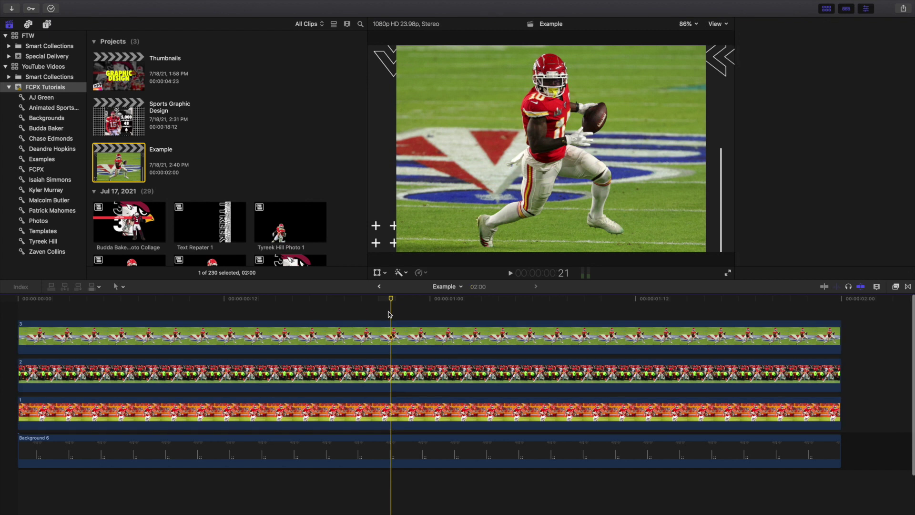
{"action": "left_click_drag", "start_coordinate": [357, 313], "coordinate": [382, 379]}
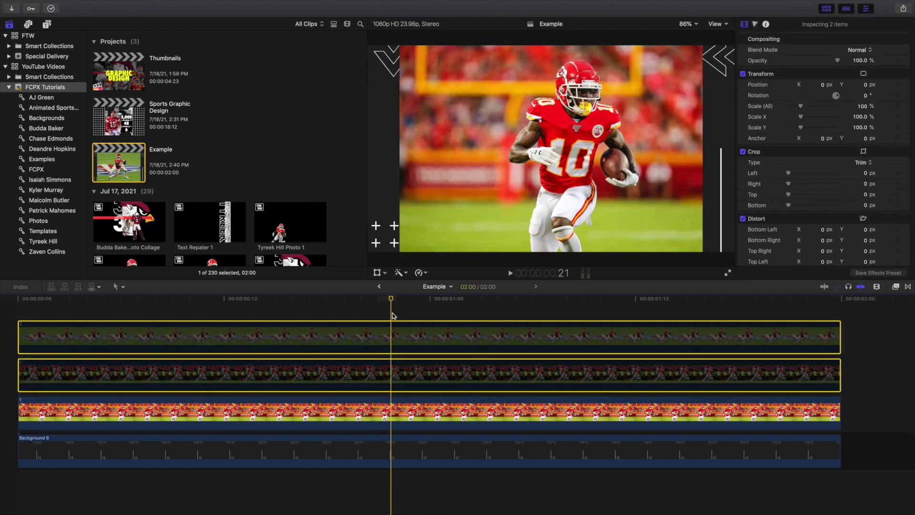
{"action": "left_click", "coordinate": [391, 319]}
{"action": "left_click", "coordinate": [387, 377]}
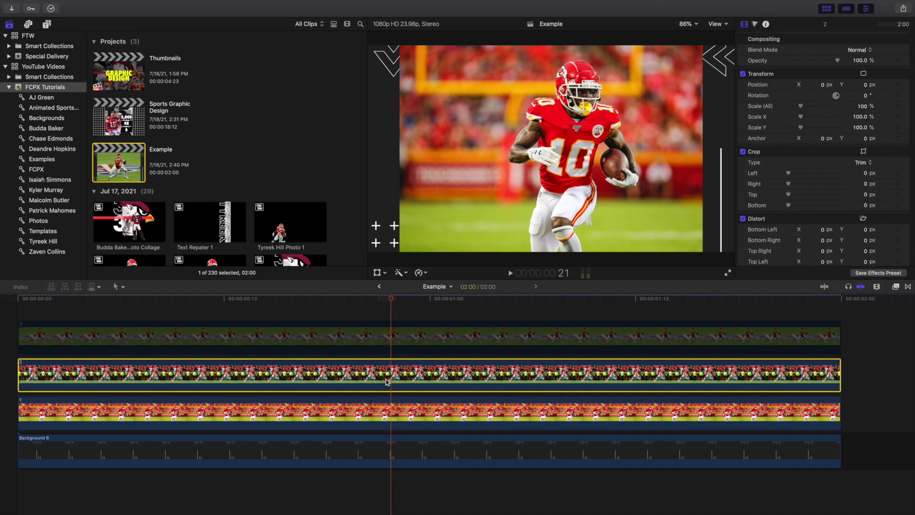
{"action": "left_click", "coordinate": [389, 342]}
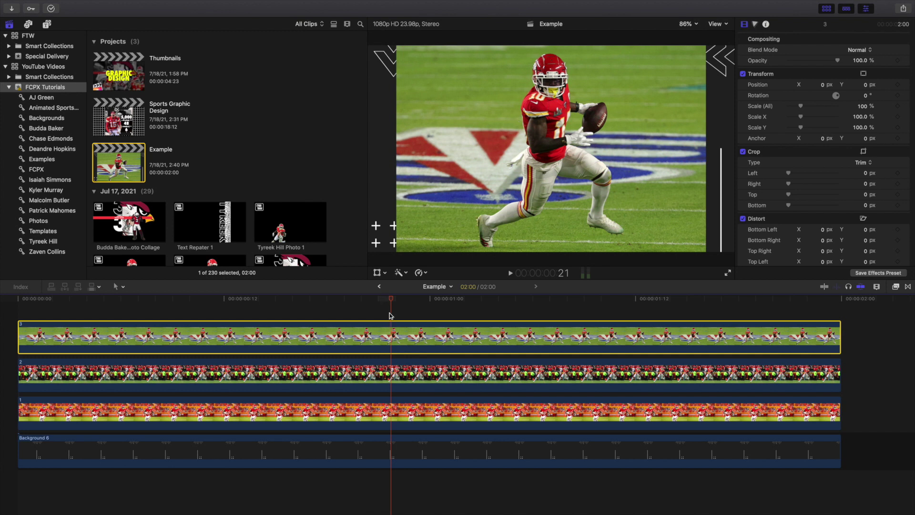
Search all installed effects for "draw" and apply the Draw Mask effect to clip 3
{"action": "left_click", "coordinate": [895, 287]}
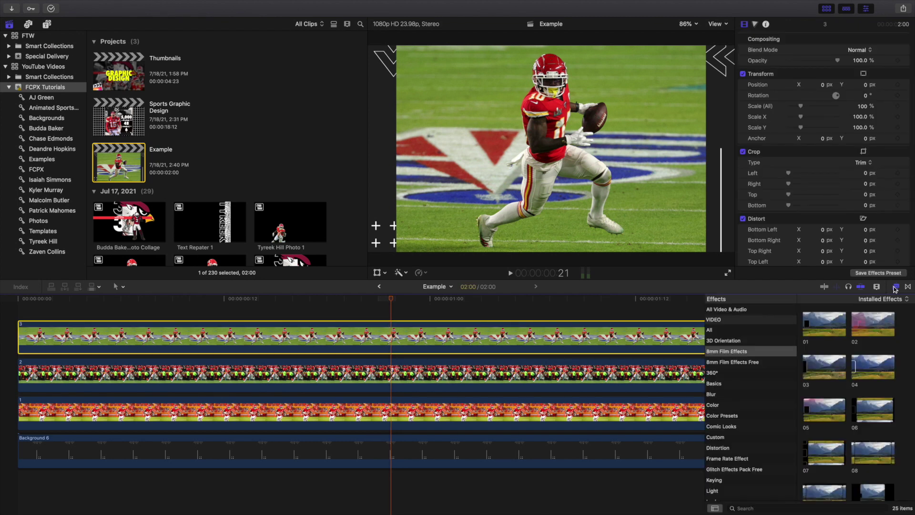
{"action": "left_click", "coordinate": [721, 331]}
{"action": "left_click", "coordinate": [754, 508]}
{"action": "type", "text": "draw"}
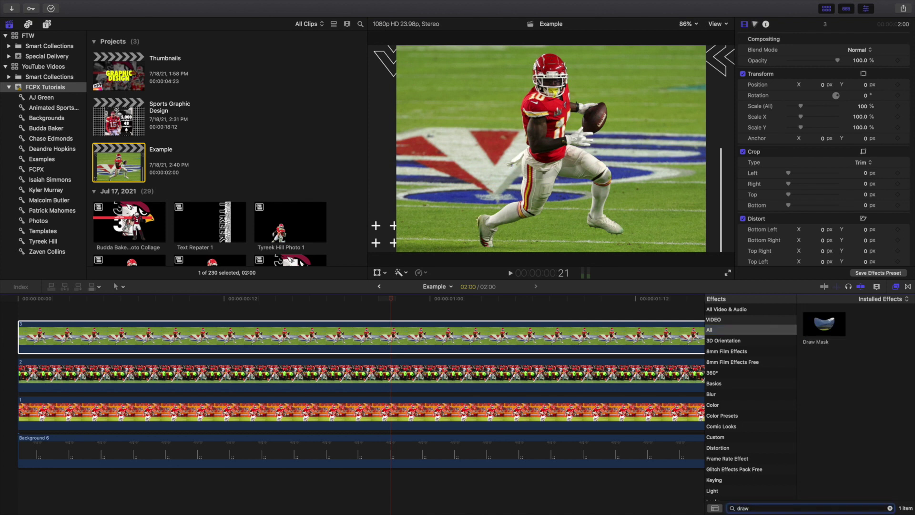
{"action": "left_click", "coordinate": [816, 333]}
{"action": "left_click_drag", "start_coordinate": [816, 333], "coordinate": [429, 336]}
{"action": "left_click", "coordinate": [895, 286]}
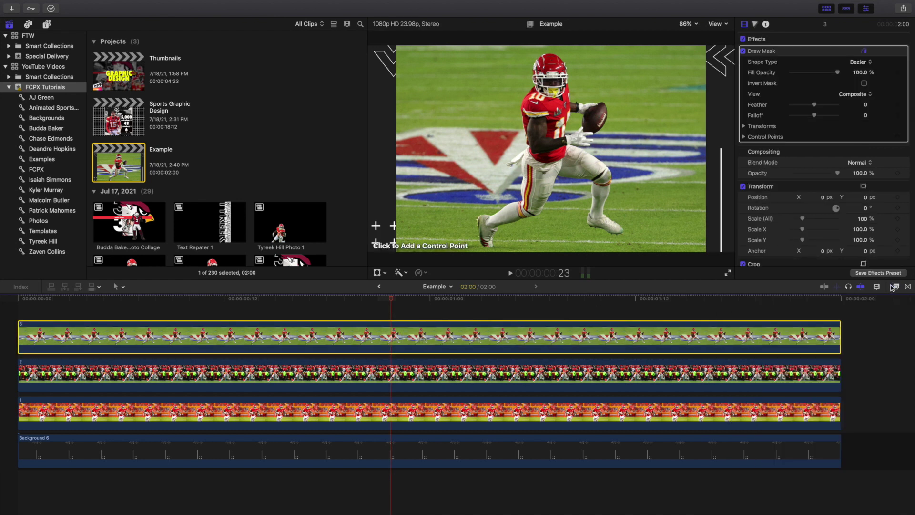
Trace a rough closed mask around the player and his football in clip 3, leaving a margin of background
{"action": "left_click", "coordinate": [478, 246]}
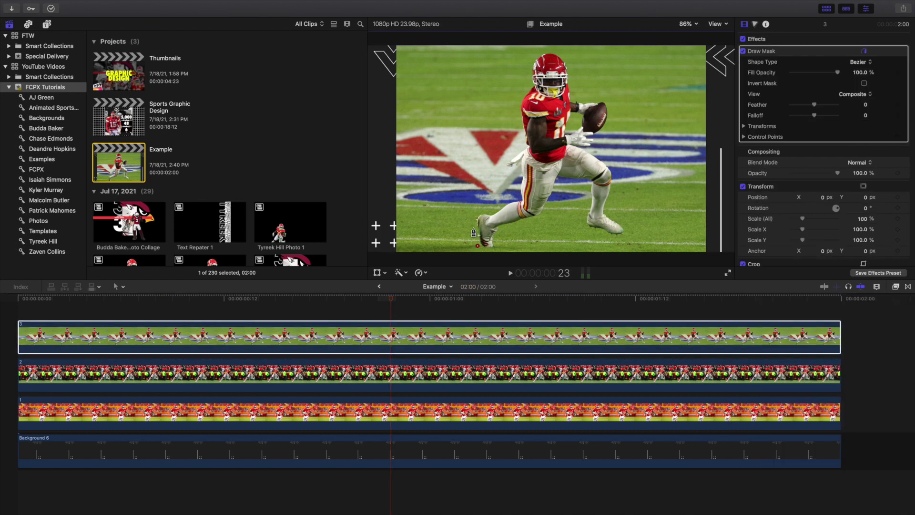
{"action": "left_click", "coordinate": [472, 210]}
{"action": "left_click", "coordinate": [494, 206]}
{"action": "left_click", "coordinate": [515, 193]}
{"action": "left_click", "coordinate": [516, 174]}
{"action": "left_click", "coordinate": [500, 165]}
{"action": "left_click", "coordinate": [519, 144]}
{"action": "left_click", "coordinate": [517, 109]}
{"action": "left_click", "coordinate": [525, 82]}
{"action": "left_click", "coordinate": [526, 62]}
{"action": "left_click", "coordinate": [531, 51]}
{"action": "left_click", "coordinate": [555, 48]}
{"action": "left_click", "coordinate": [571, 53]}
{"action": "left_click", "coordinate": [574, 76]}
{"action": "left_click", "coordinate": [577, 89]}
{"action": "left_click", "coordinate": [609, 94]}
{"action": "left_click", "coordinate": [615, 111]}
{"action": "left_click", "coordinate": [614, 163]}
{"action": "left_click", "coordinate": [617, 181]}
{"action": "left_click", "coordinate": [614, 203]}
{"action": "left_click", "coordinate": [628, 223]}
{"action": "left_click", "coordinate": [628, 234]}
{"action": "left_click", "coordinate": [586, 234]}
{"action": "left_click", "coordinate": [563, 186]}
{"action": "left_click", "coordinate": [548, 215]}
{"action": "left_click", "coordinate": [506, 230]}
{"action": "left_click", "coordinate": [499, 250]}
{"action": "left_click", "coordinate": [478, 249]}
Disable clip 3 and apply the Draw Mask effect to clip 2
{"action": "left_click", "coordinate": [435, 341]}
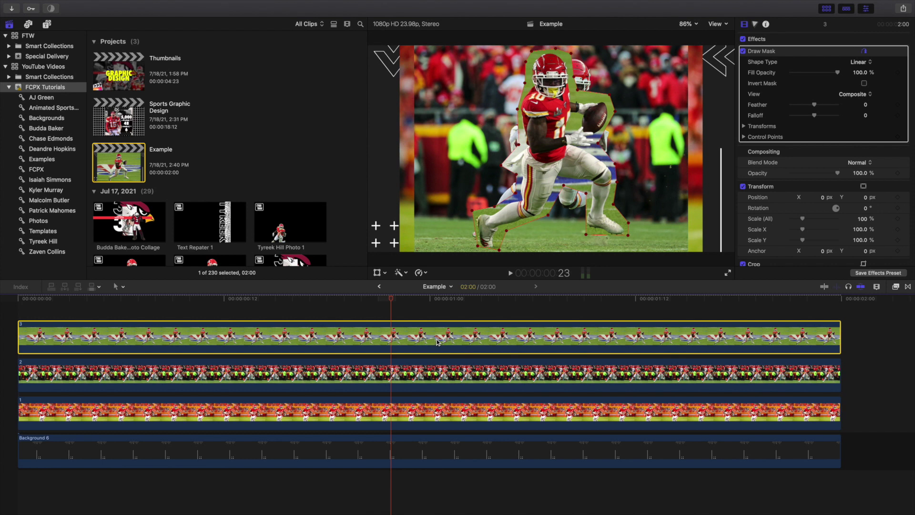
{"action": "key", "text": "v"}
{"action": "left_click", "coordinate": [422, 370]}
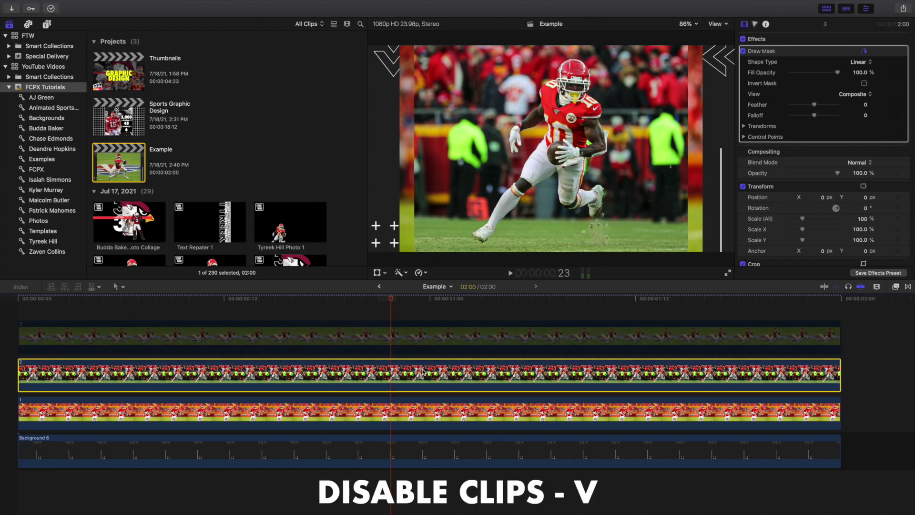
{"action": "left_click", "coordinate": [895, 287]}
{"action": "left_click_drag", "start_coordinate": [822, 324], "coordinate": [617, 372]}
{"action": "left_click", "coordinate": [895, 287]}
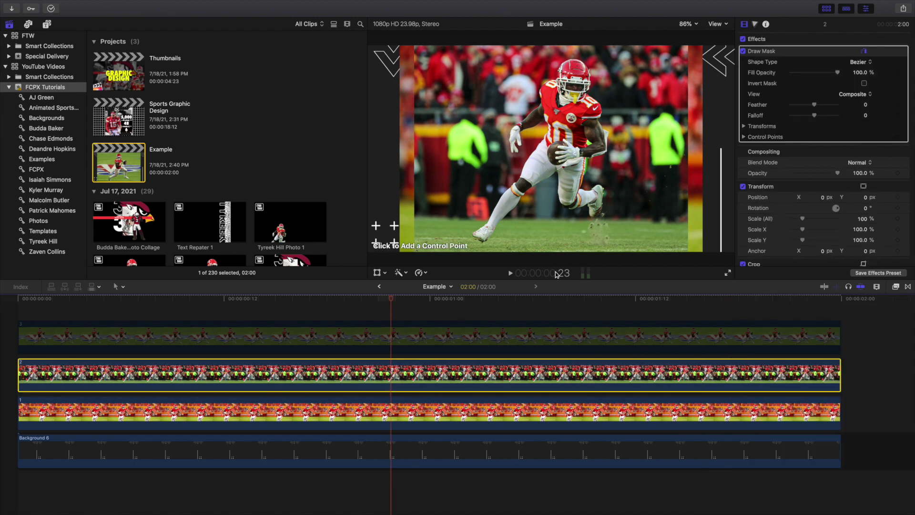
Trace a rough closed mask around the running player in clip 2, starting and ending beside his front foot
{"action": "left_click", "coordinate": [467, 239]}
{"action": "left_click", "coordinate": [478, 217]}
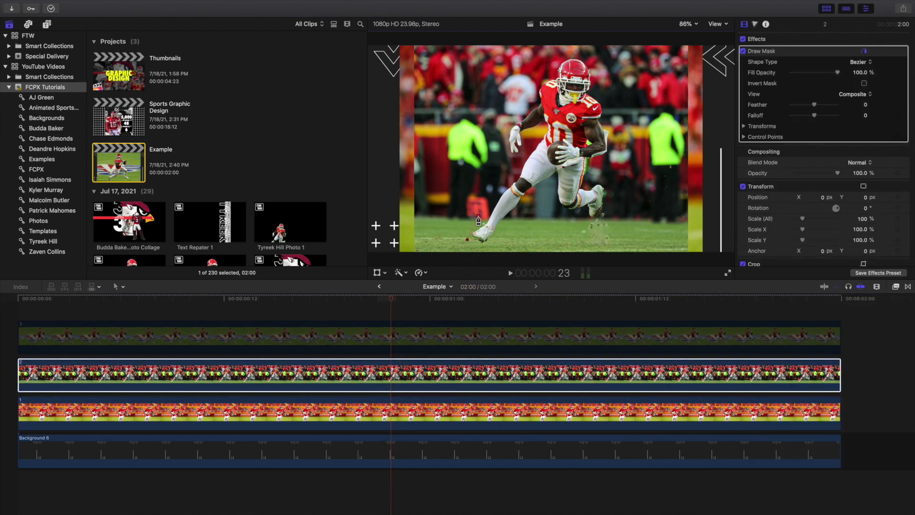
{"action": "left_click", "coordinate": [499, 190]}
{"action": "left_click", "coordinate": [521, 163]}
{"action": "left_click", "coordinate": [542, 133]}
{"action": "left_click", "coordinate": [504, 147]}
{"action": "left_click", "coordinate": [521, 114]}
{"action": "left_click", "coordinate": [533, 101]}
{"action": "left_click", "coordinate": [539, 76]}
{"action": "left_click", "coordinate": [575, 54]}
{"action": "left_click", "coordinate": [604, 109]}
{"action": "left_click", "coordinate": [595, 163]}
{"action": "left_click", "coordinate": [610, 215]}
{"action": "left_click", "coordinate": [586, 228]}
{"action": "left_click", "coordinate": [551, 211]}
{"action": "left_click", "coordinate": [547, 185]}
{"action": "left_click", "coordinate": [516, 221]}
{"action": "left_click", "coordinate": [498, 241]}
{"action": "left_click", "coordinate": [480, 248]}
{"action": "left_click", "coordinate": [468, 240]}
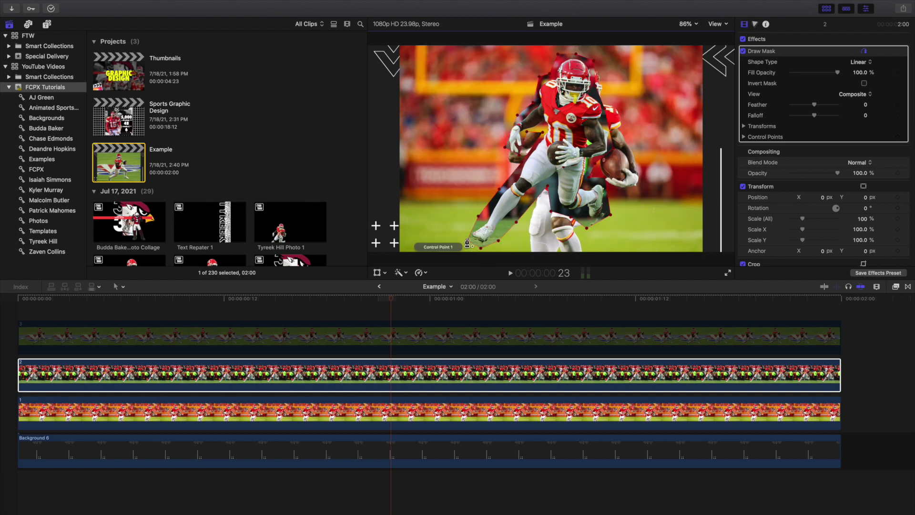
Disable clip 2 and apply the Draw Mask effect to clip 1
{"action": "left_click", "coordinate": [401, 371]}
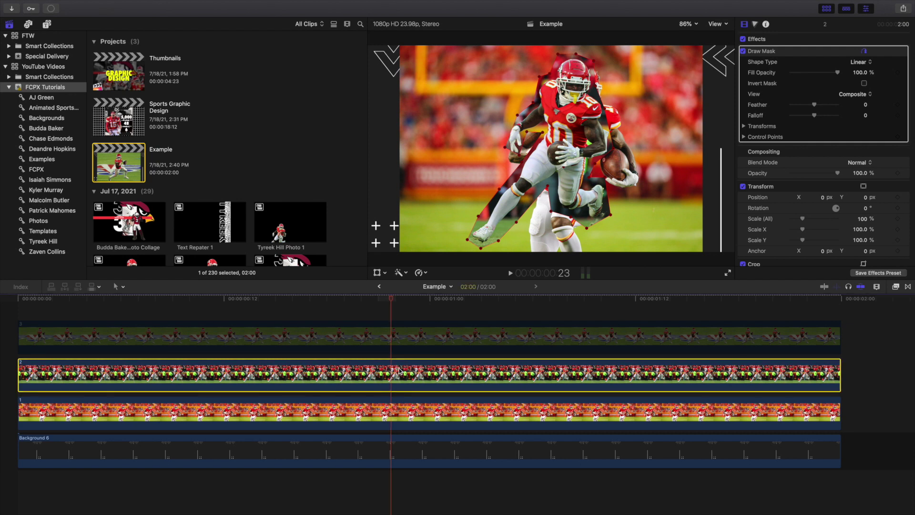
{"action": "key", "text": "v"}
{"action": "left_click", "coordinate": [395, 422]}
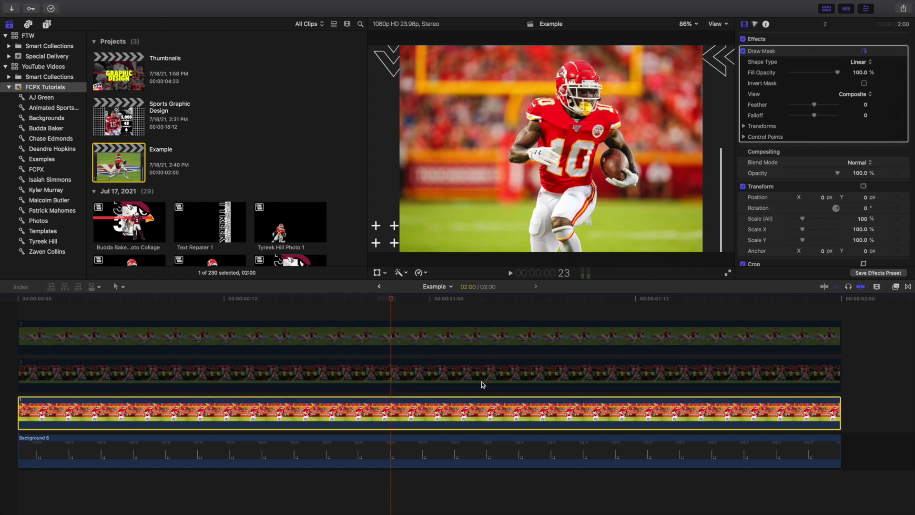
{"action": "left_click", "coordinate": [896, 286]}
{"action": "left_click_drag", "start_coordinate": [824, 324], "coordinate": [634, 410]}
{"action": "left_click", "coordinate": [896, 287]}
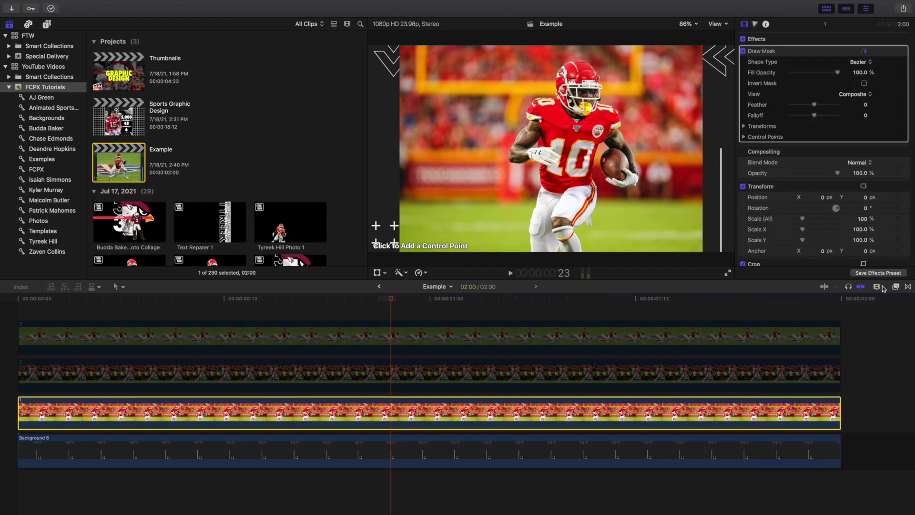
Trace a rough closed mask around the player in clip 1, placing the lowest control points beneath the frame's lower edge
{"action": "left_click", "coordinate": [524, 235]}
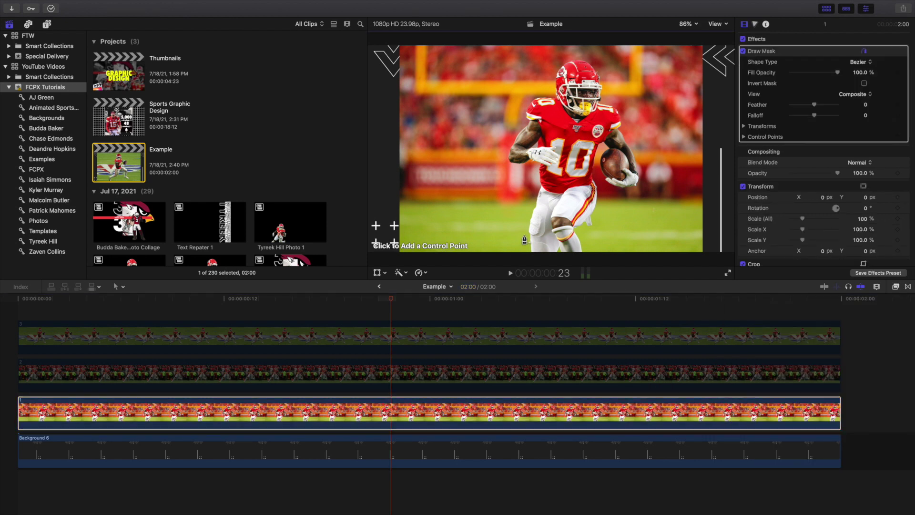
{"action": "left_click", "coordinate": [535, 171]}
{"action": "left_click", "coordinate": [504, 167]}
{"action": "left_click", "coordinate": [511, 127]}
{"action": "left_click", "coordinate": [521, 115]}
{"action": "left_click", "coordinate": [527, 88]}
{"action": "left_click", "coordinate": [545, 88]}
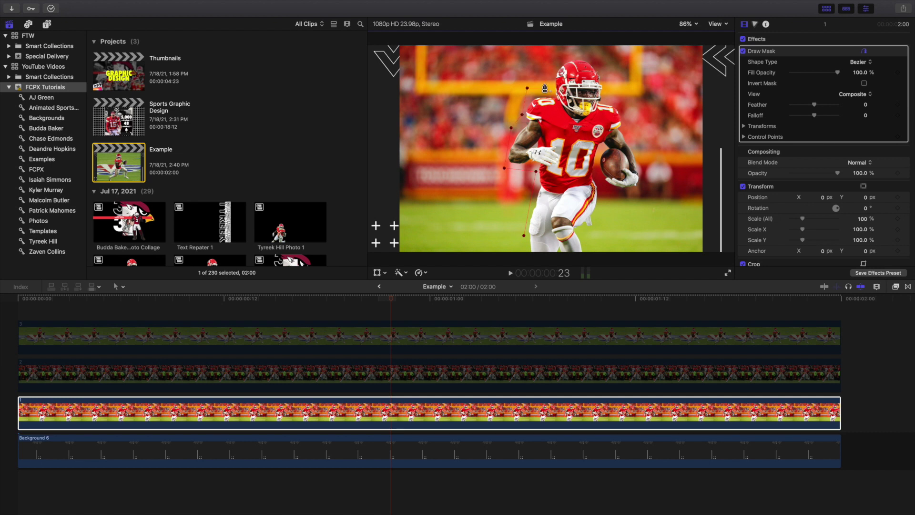
{"action": "left_click", "coordinate": [552, 59]}
{"action": "left_click", "coordinate": [574, 53]}
{"action": "left_click", "coordinate": [591, 54]}
{"action": "left_click", "coordinate": [605, 68]}
{"action": "left_click", "coordinate": [610, 95]}
{"action": "left_click", "coordinate": [629, 122]}
{"action": "left_click", "coordinate": [641, 150]}
{"action": "left_click", "coordinate": [599, 215]}
{"action": "left_click", "coordinate": [587, 243]}
{"action": "left_click", "coordinate": [685, 24]}
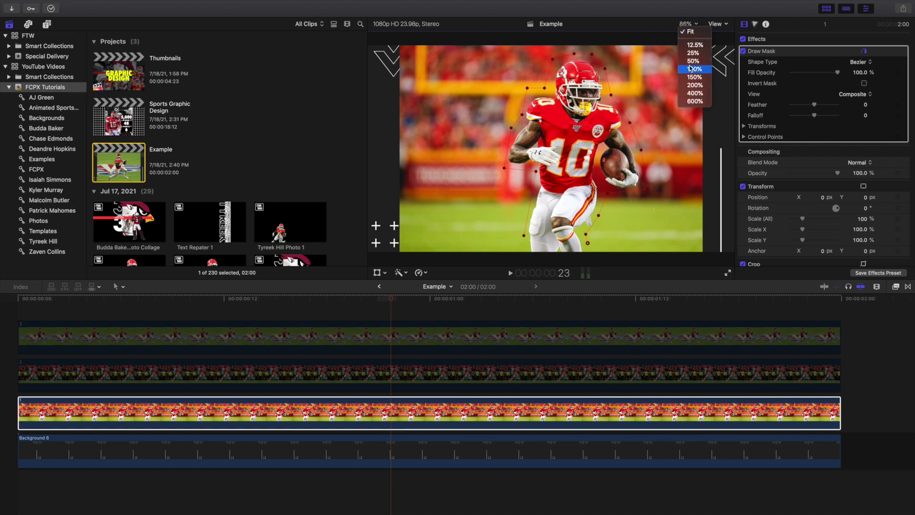
{"action": "left_click", "coordinate": [694, 61]}
{"action": "left_click_drag", "start_coordinate": [553, 213], "coordinate": [533, 212]}
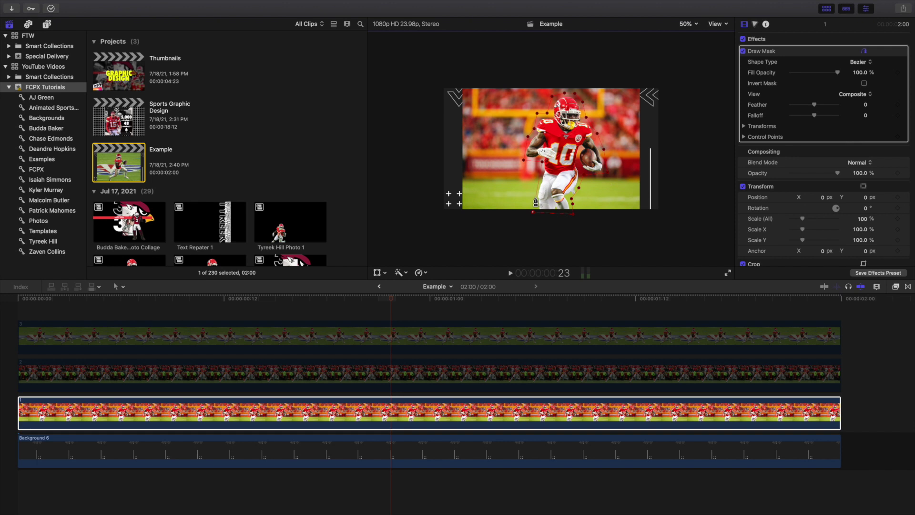
{"action": "left_click", "coordinate": [534, 204]}
Re-enable clips 3 and 2 so all three masked players show together
{"action": "left_click", "coordinate": [685, 24]}
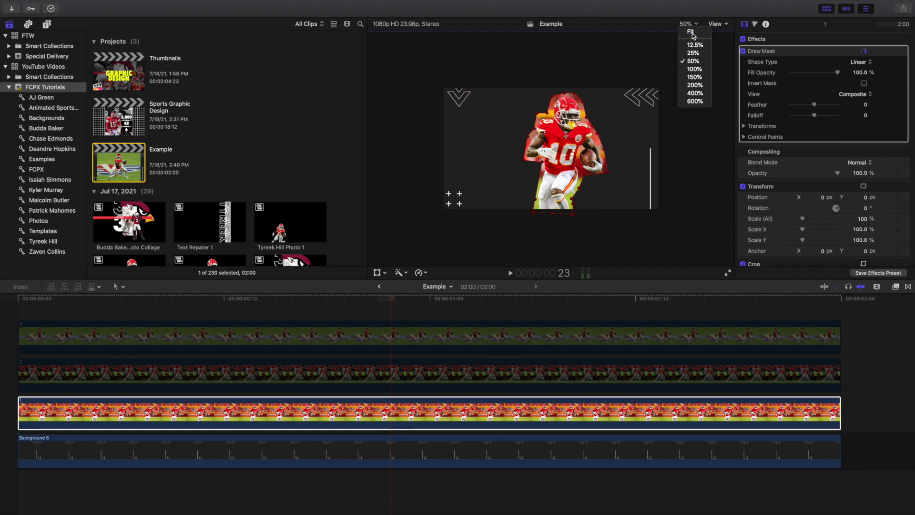
{"action": "left_click", "coordinate": [693, 35]}
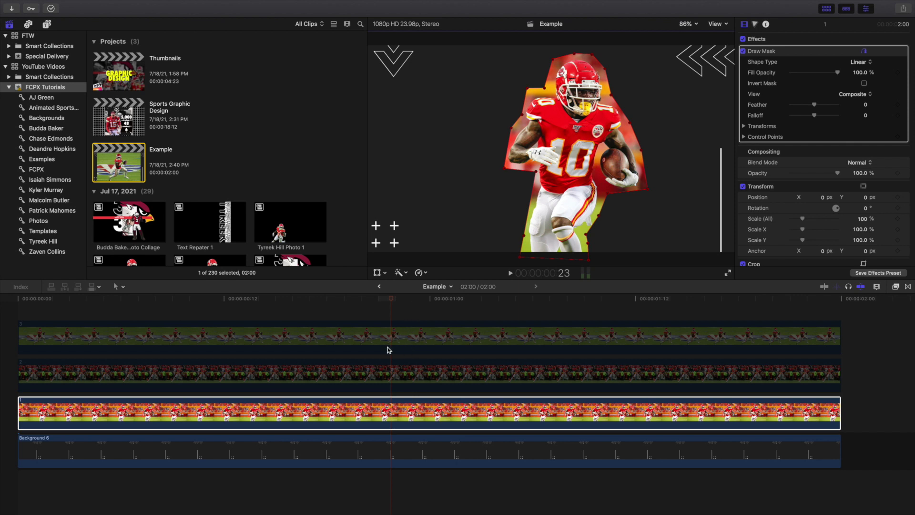
{"action": "left_click_drag", "start_coordinate": [370, 315], "coordinate": [403, 385]}
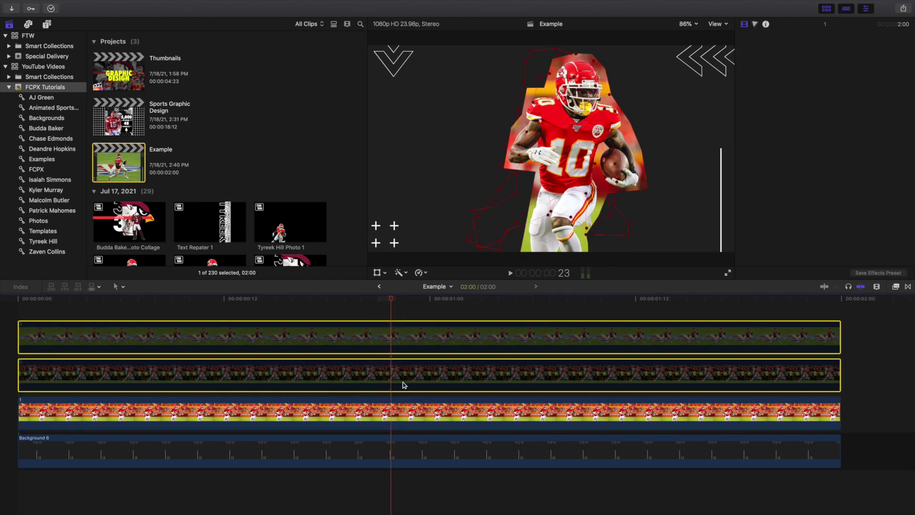
{"action": "left_click", "coordinate": [396, 307]}
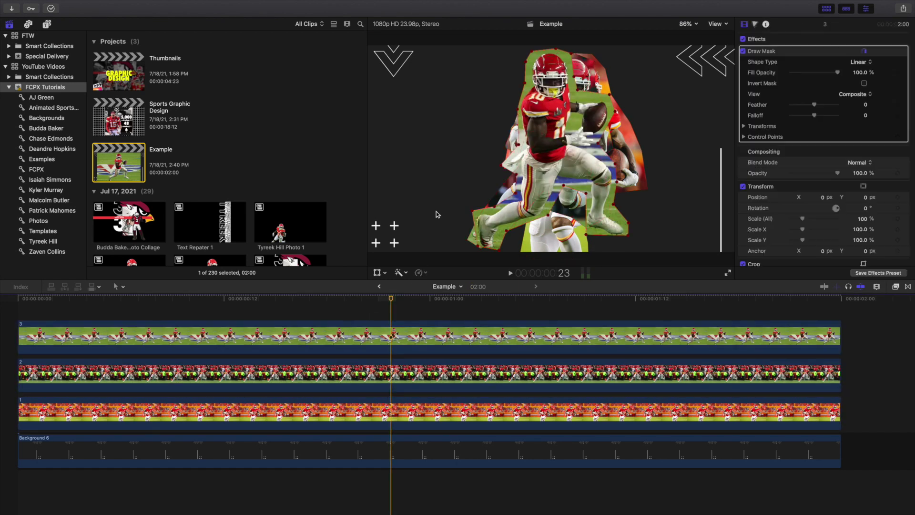
Convert the clip 3 mask's topmost control point above the helmet to Smooth and adjust its curve handle
{"action": "left_click", "coordinate": [405, 333]}
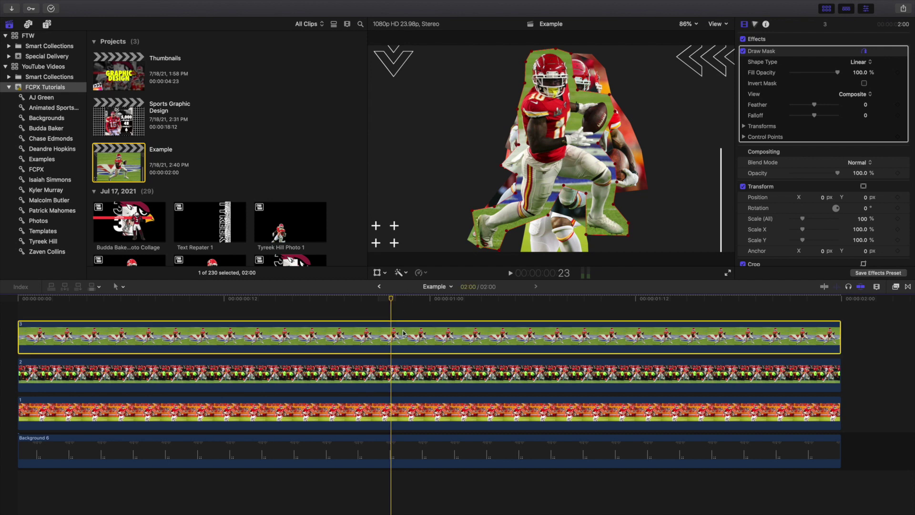
{"action": "left_click", "coordinate": [689, 28]}
{"action": "left_click", "coordinate": [695, 94]}
{"action": "left_click_drag", "start_coordinate": [713, 146], "coordinate": [716, 143]}
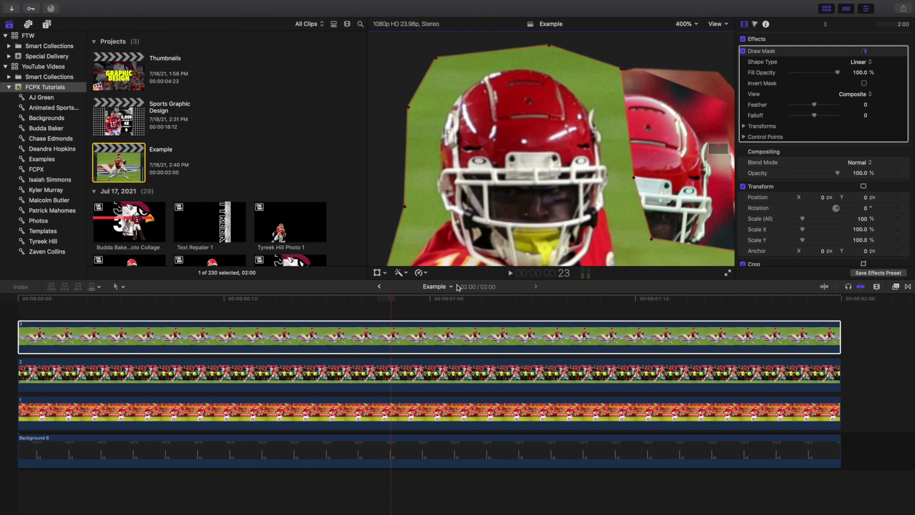
{"action": "left_click", "coordinate": [408, 329]}
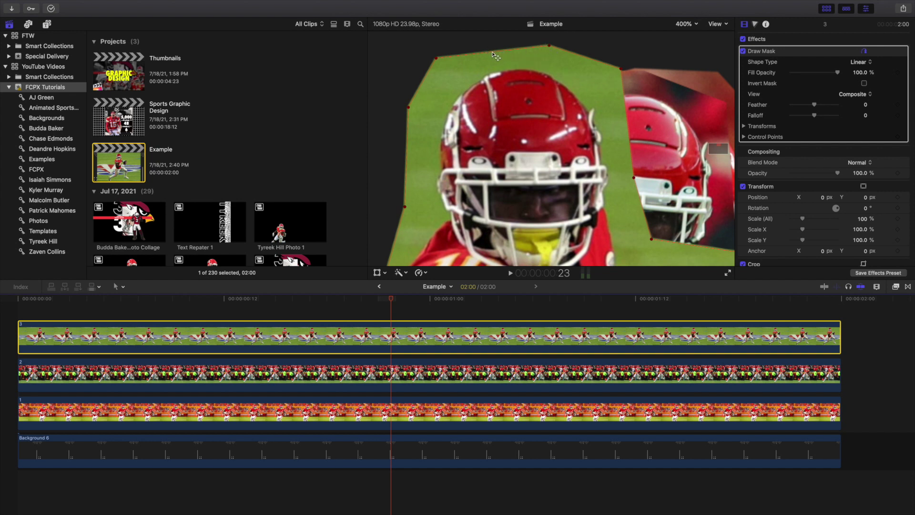
{"action": "right_click", "coordinate": [549, 45]}
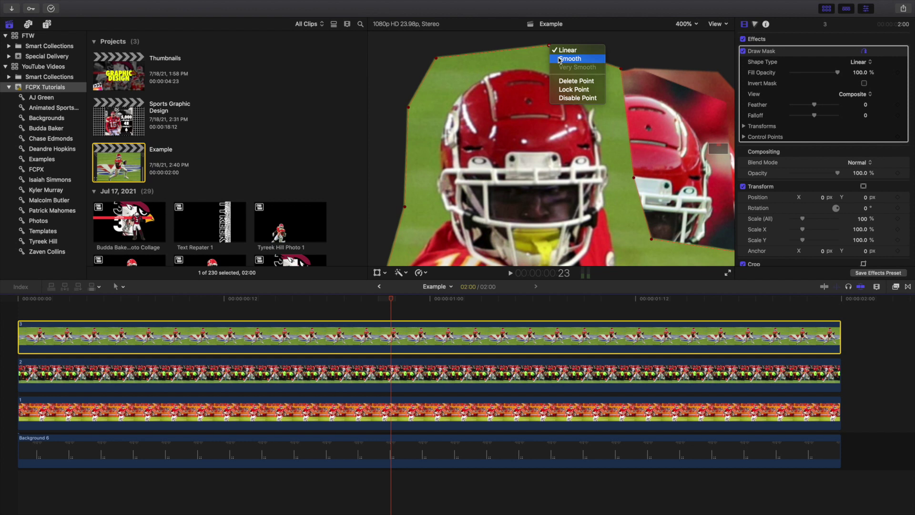
{"action": "left_click", "coordinate": [560, 59]}
{"action": "left_click_drag", "start_coordinate": [576, 50], "coordinate": [575, 50]}
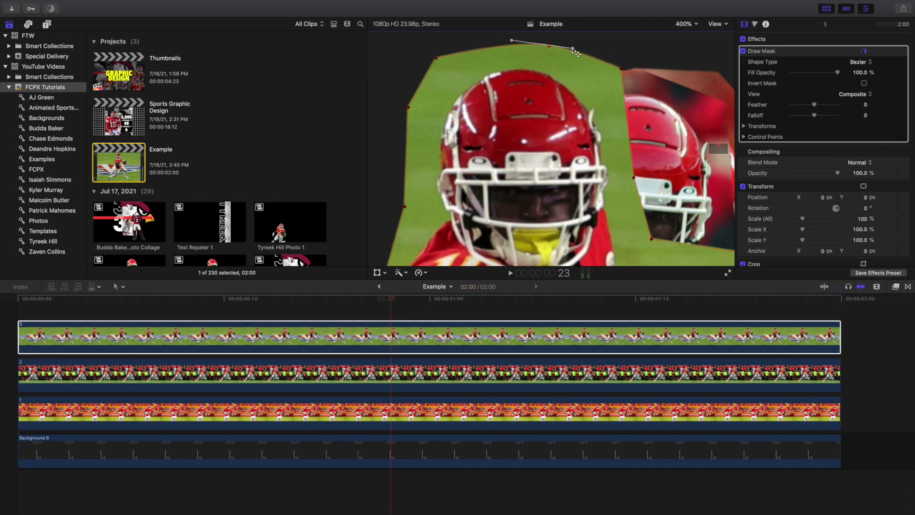
Convert the clip 3 mask's control point to the upper right of the helmet to Smooth
{"action": "right_click", "coordinate": [623, 71]}
{"action": "left_click", "coordinate": [636, 84]}
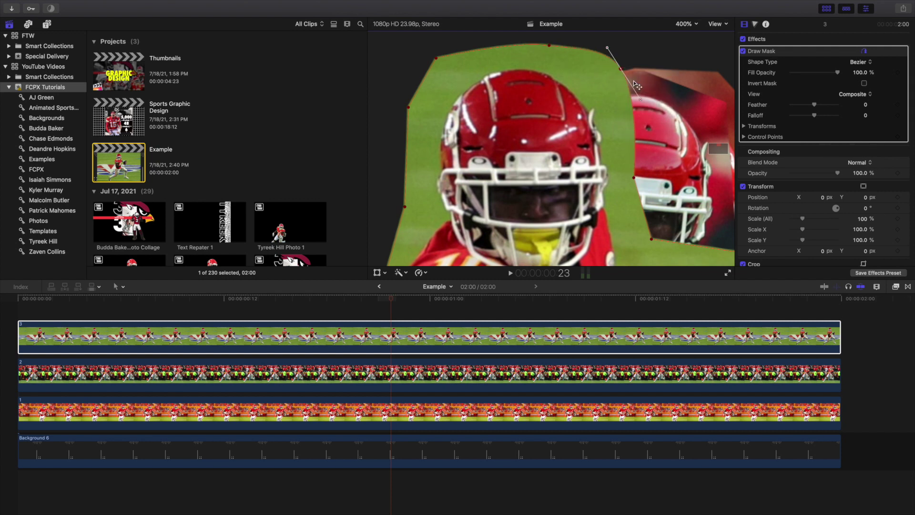
{"action": "left_click", "coordinate": [794, 188]}
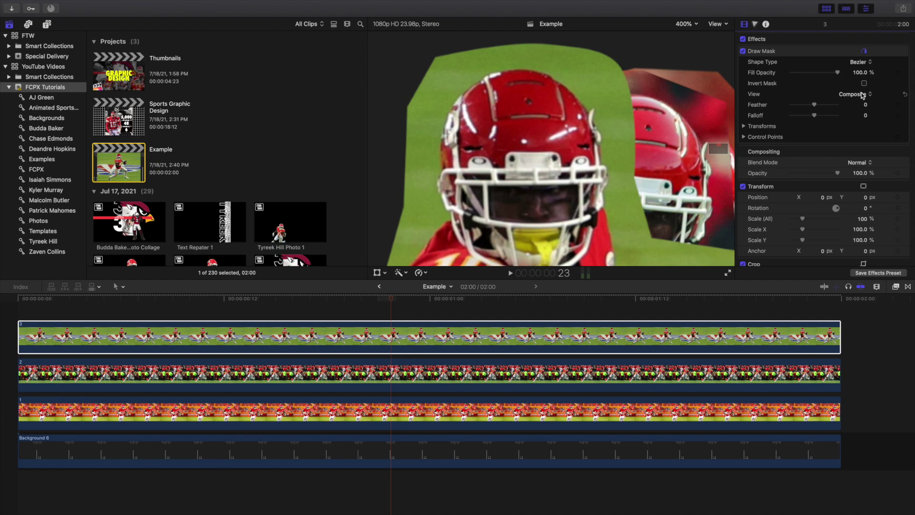
{"action": "left_click", "coordinate": [684, 24]}
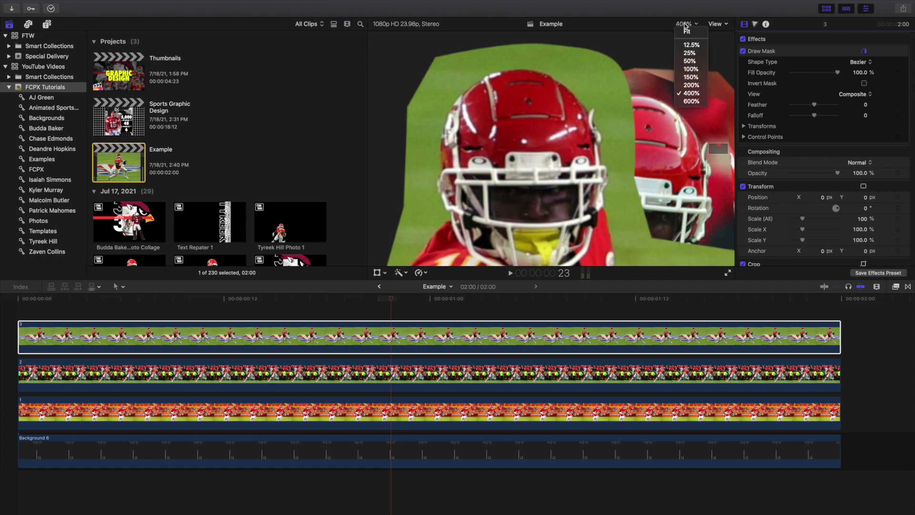
{"action": "left_click", "coordinate": [689, 36]}
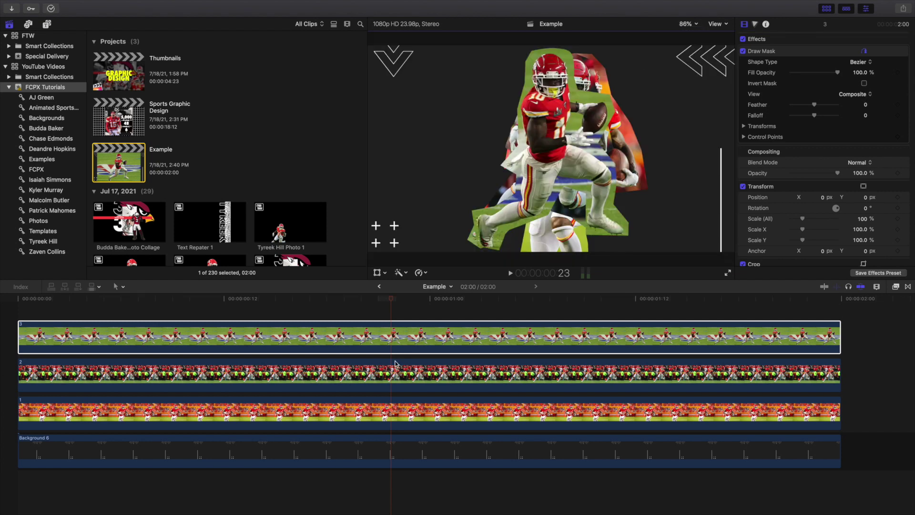
Disable clips 2 and 1, and turn clip 3 into a compound clip named Test in the FCPX Tutorials event
{"action": "left_click_drag", "start_coordinate": [854, 409], "coordinate": [604, 376]}
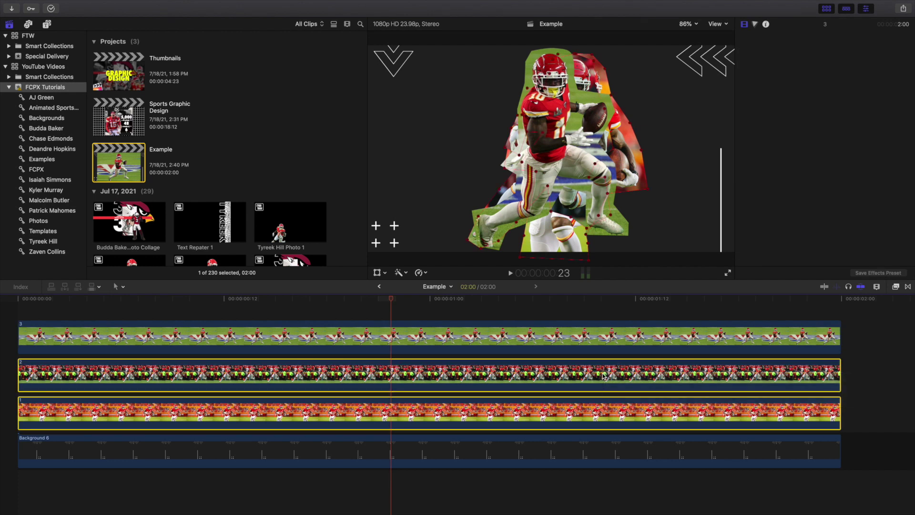
{"action": "left_click", "coordinate": [433, 337]}
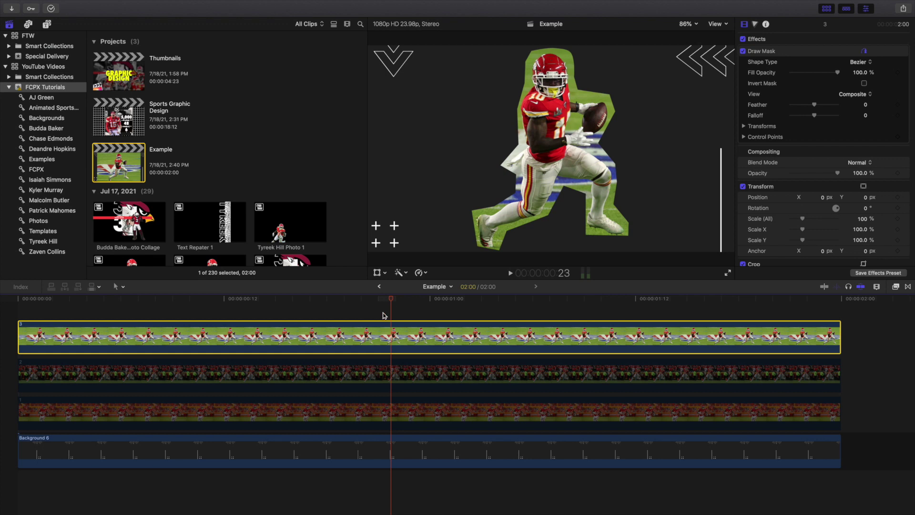
{"action": "key", "text": "alt+g"}
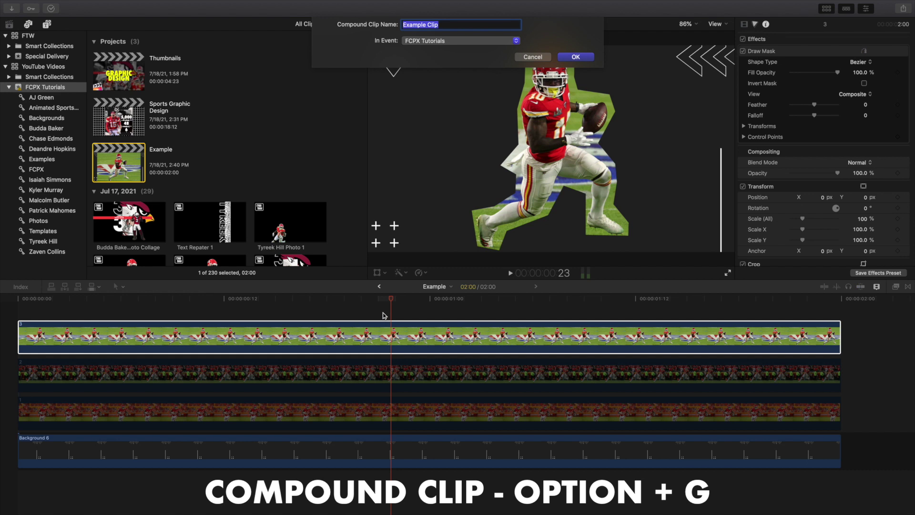
{"action": "type", "text": "Test"}
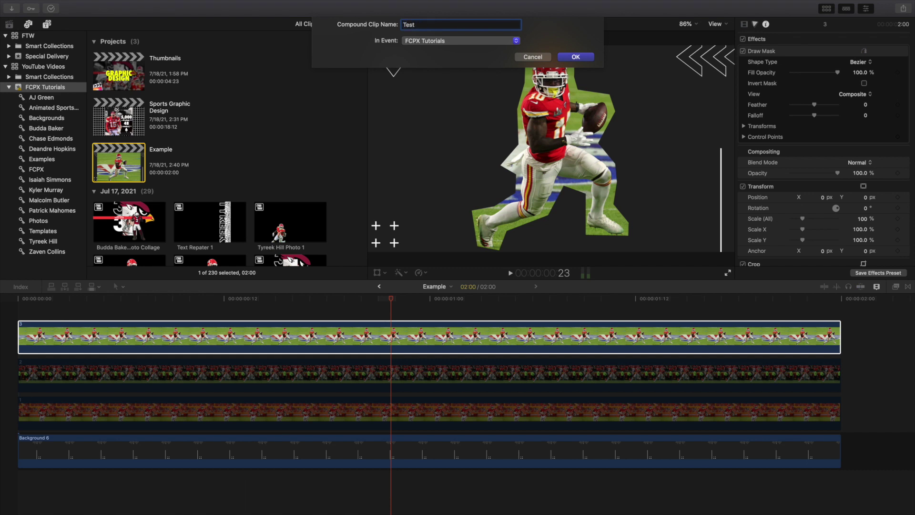
{"action": "key", "text": "Return"}
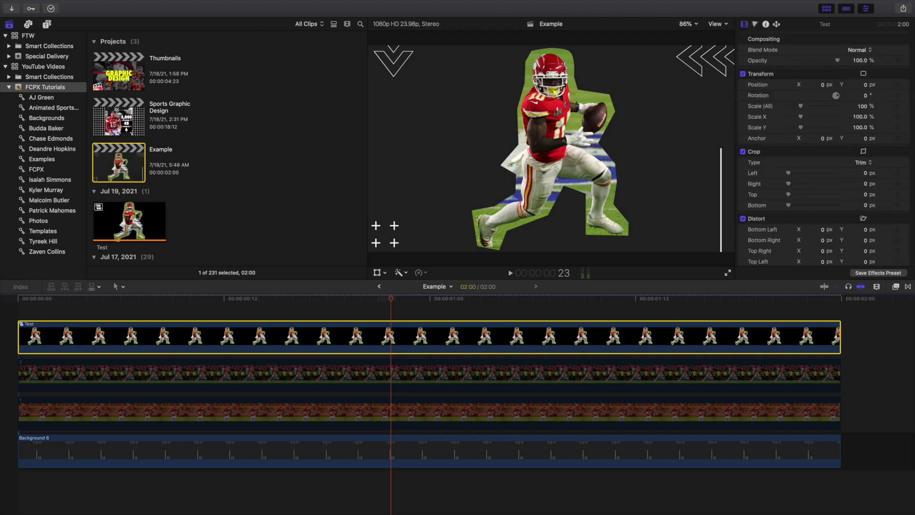
Apply a new Draw Mask effect to the Test compound clip
{"action": "left_click", "coordinate": [896, 286]}
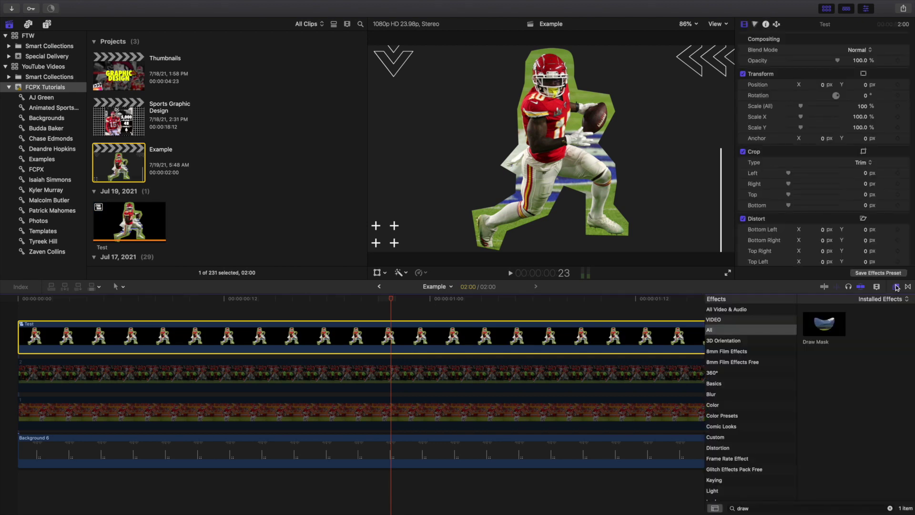
{"action": "left_click_drag", "start_coordinate": [829, 327], "coordinate": [648, 340]}
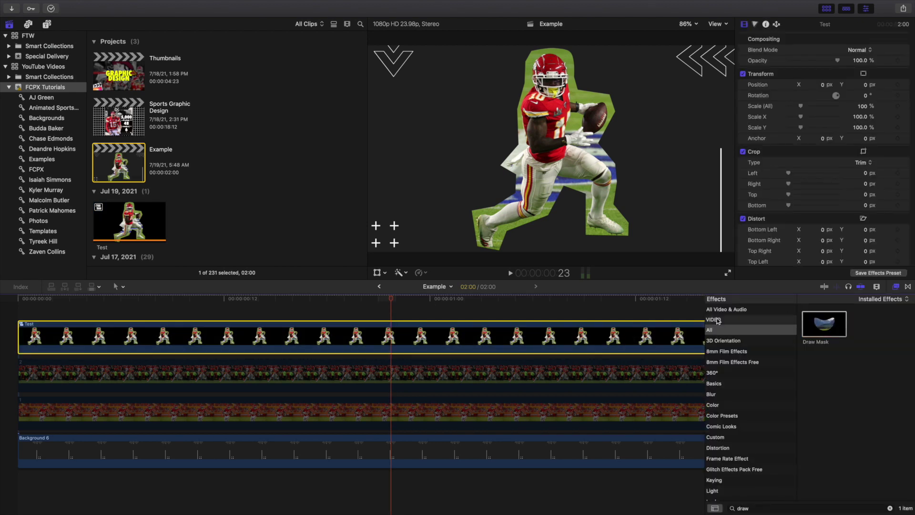
{"action": "left_click", "coordinate": [895, 286]}
Trace a closed mask around the green gap between the player's torso, arm and football, and invert the mask
{"action": "left_click", "coordinate": [571, 139]}
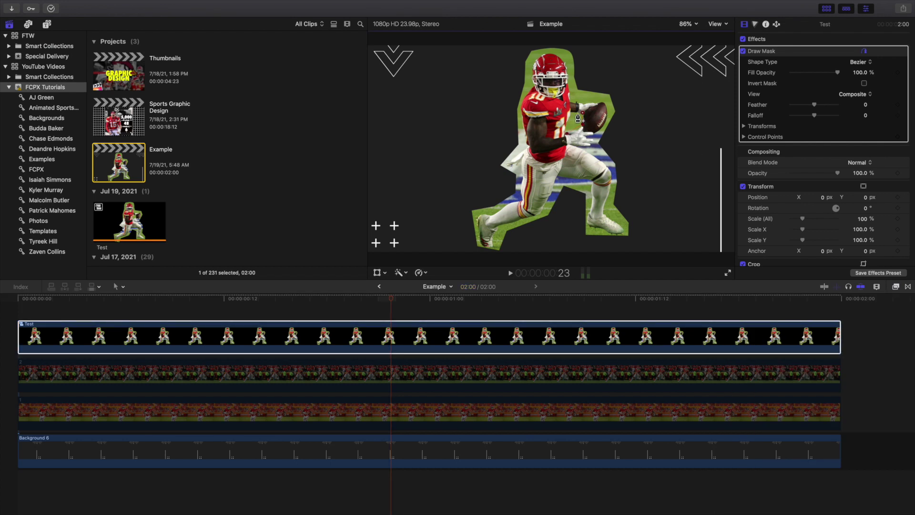
{"action": "left_click", "coordinate": [567, 138]}
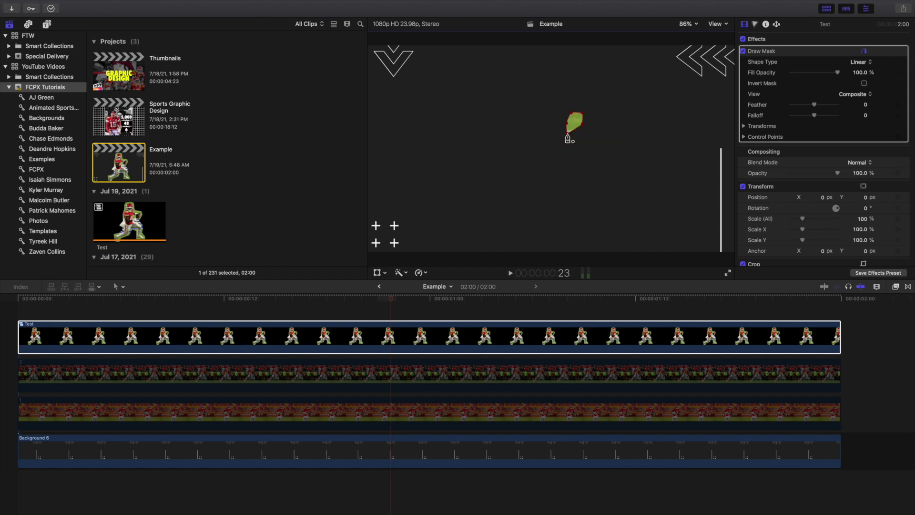
{"action": "left_click", "coordinate": [864, 83]}
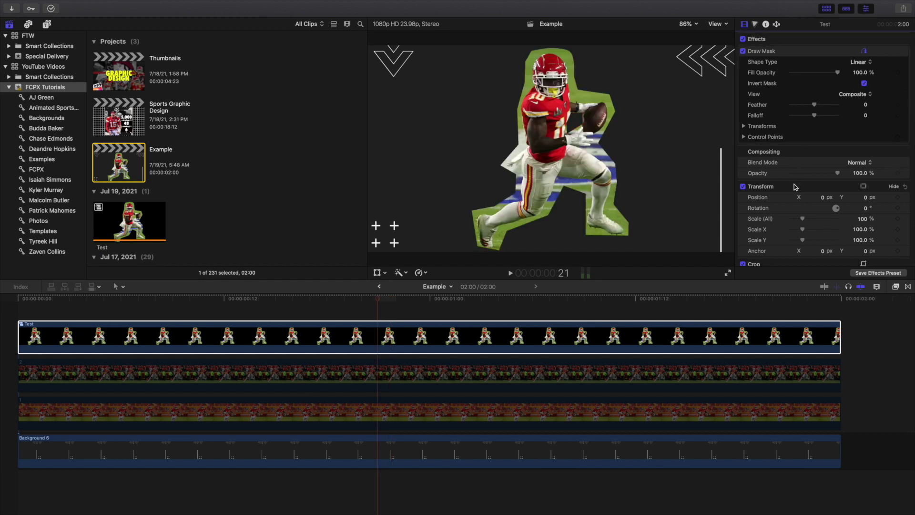
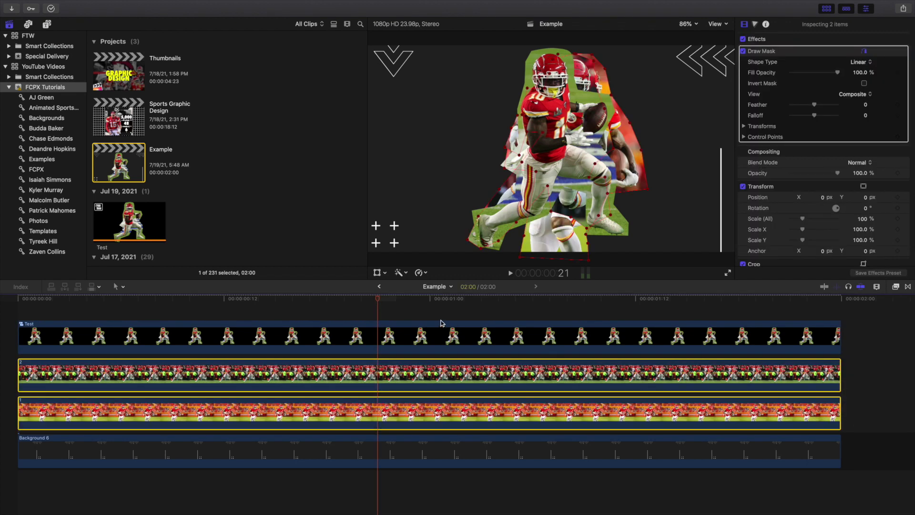
{"action": "left_click", "coordinate": [390, 323]}
{"action": "left_click", "coordinate": [385, 314]}
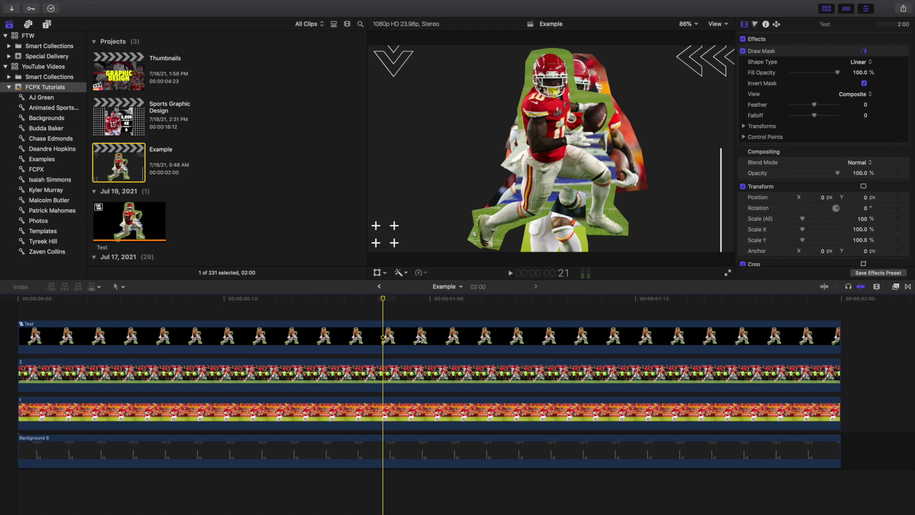
{"action": "left_click", "coordinate": [362, 317]}
{"action": "left_click", "coordinate": [328, 314]}
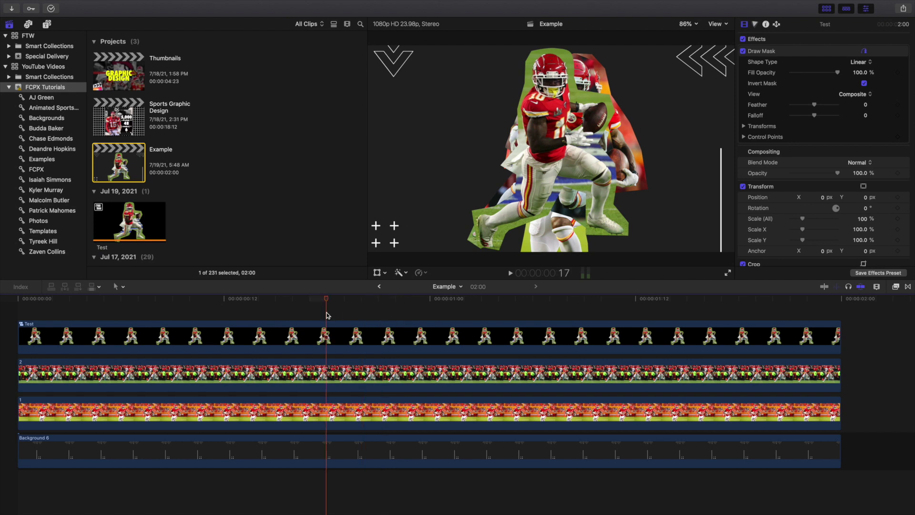
Scale the Test clip to 38% and position it at X 217.0 px, Y -455.4 px
{"action": "left_click", "coordinate": [341, 321]}
{"action": "left_click", "coordinate": [347, 342]}
{"action": "mouse_move", "coordinate": [864, 220]}
{"action": "left_mouse_down"}
{"action": "mouse_move", "coordinate": [837, 220]}
{"action": "mouse_move", "coordinate": [861, 219]}
{"action": "left_mouse_up"}
{"action": "mouse_move", "coordinate": [822, 196]}
{"action": "left_mouse_down"}
{"action": "mouse_move", "coordinate": [846, 199]}
{"action": "mouse_move", "coordinate": [815, 199]}
{"action": "left_mouse_up"}
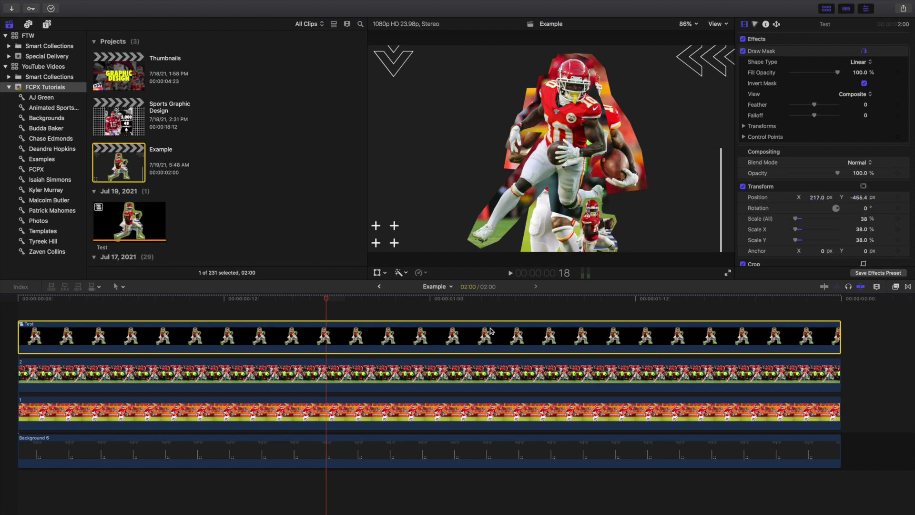
Scale clip 2 to 75% and position it at X -205.7 px, Y -356.9 px
{"action": "left_click", "coordinate": [485, 365]}
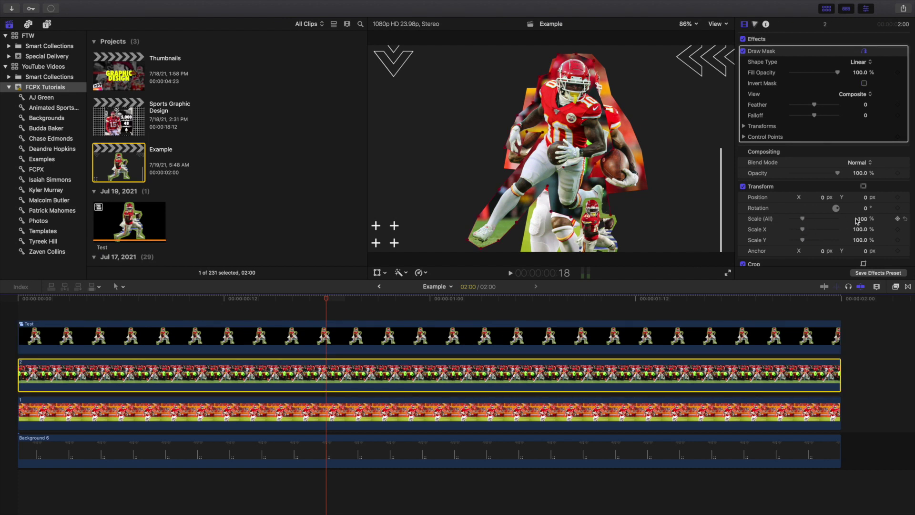
{"action": "left_click_drag", "start_coordinate": [864, 220], "coordinate": [782, 197]}
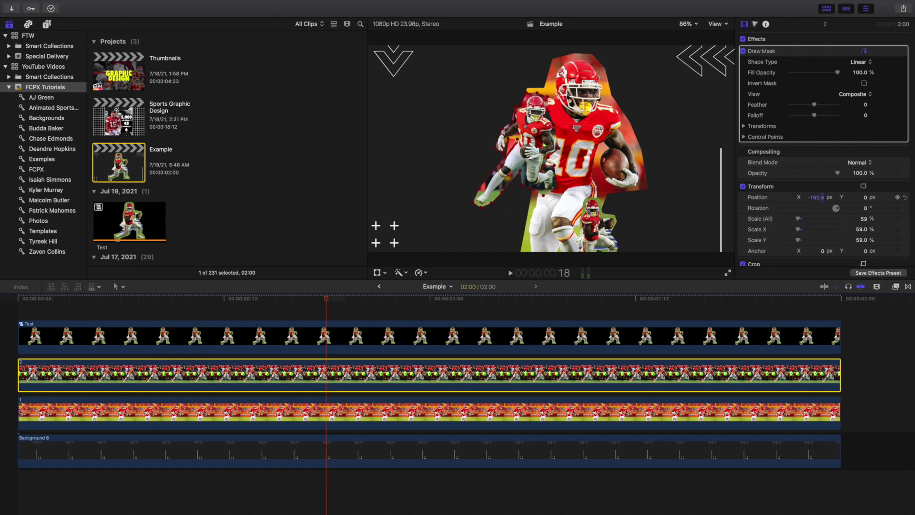
{"action": "left_click_drag", "start_coordinate": [866, 201], "coordinate": [863, 218]}
{"action": "left_click_drag", "start_coordinate": [818, 197], "coordinate": [816, 197]}
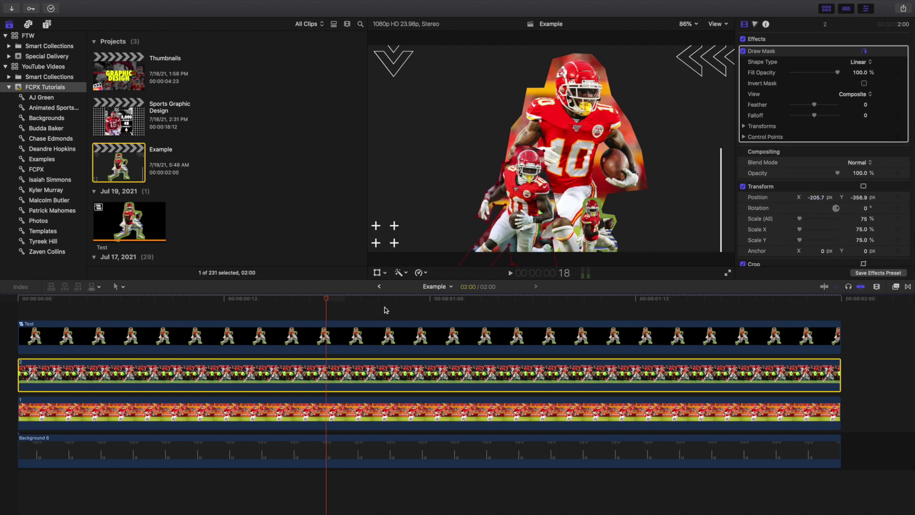
Try moving clip 2 upward in the viewer with the on-screen Transform controls, and undo the move
{"action": "left_click", "coordinate": [376, 273]}
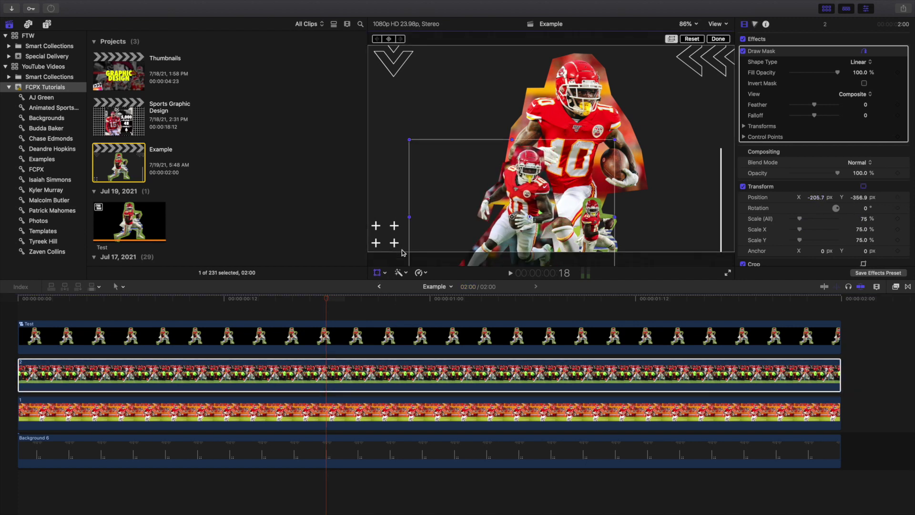
{"action": "left_click_drag", "start_coordinate": [513, 221], "coordinate": [501, 169]}
{"action": "key", "text": "super+z"}
{"action": "left_click", "coordinate": [718, 39]}
{"action": "left_click", "coordinate": [384, 383]}
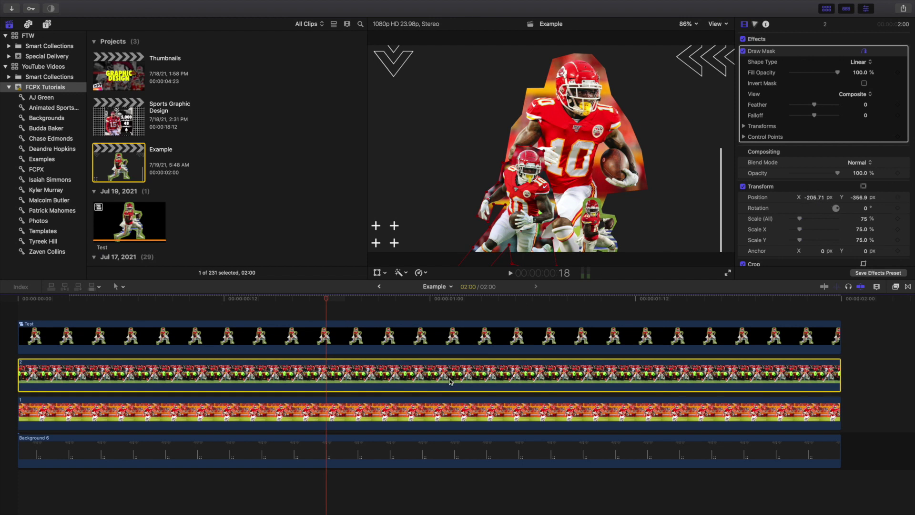
Shift the Test clip horizontally to position X 236.0 px
{"action": "left_click", "coordinate": [478, 333]}
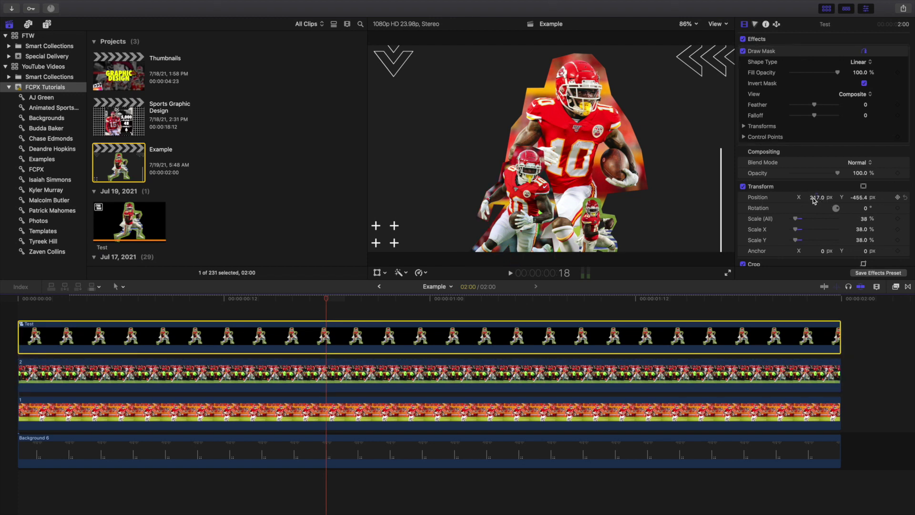
{"action": "left_click_drag", "start_coordinate": [815, 198], "coordinate": [817, 197]}
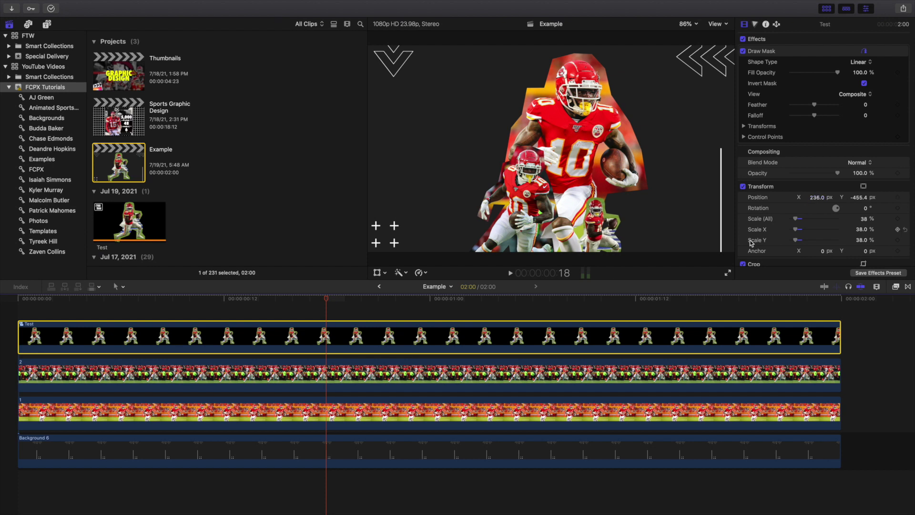
Scale clip 2 to 80%, set its Y position to -390.1 px, and move it farther left of the large player
{"action": "left_click", "coordinate": [388, 379]}
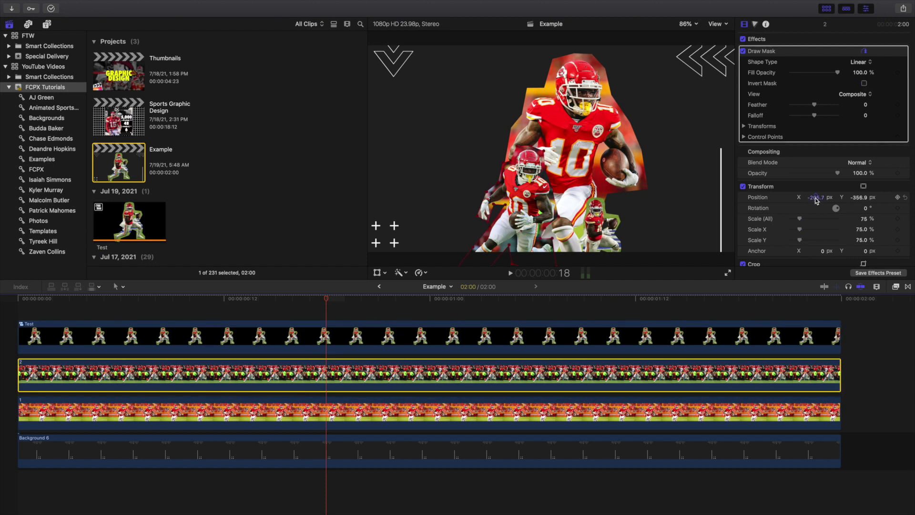
{"action": "left_click_drag", "start_coordinate": [816, 198], "coordinate": [816, 197]}
{"action": "left_click_drag", "start_coordinate": [863, 218], "coordinate": [854, 201]}
{"action": "left_click", "coordinate": [806, 185]}
{"action": "mouse_move", "coordinate": [815, 197]}
{"action": "left_mouse_down"}
{"action": "mouse_move", "coordinate": [797, 198]}
{"action": "mouse_move", "coordinate": [817, 200]}
{"action": "left_mouse_up"}
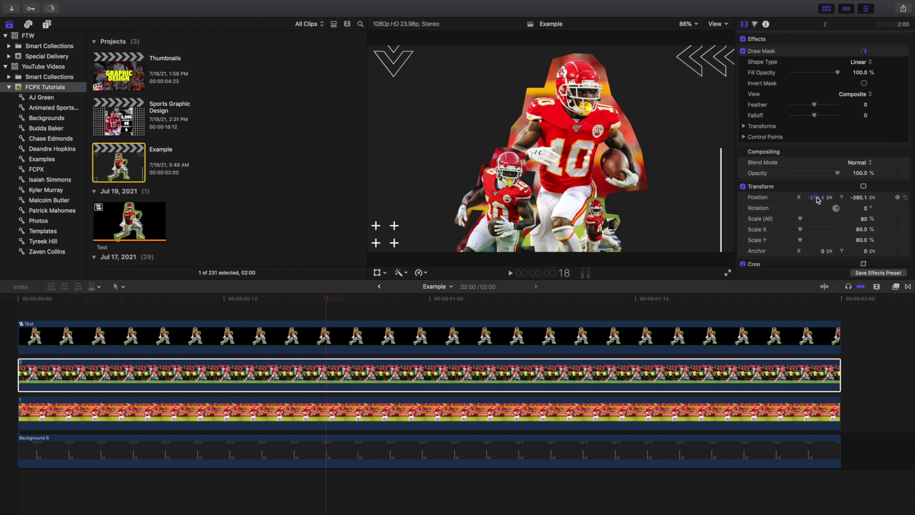
Add a Basic Title above the Test clip at the start of the project and trim its end to 2:00, flush with the clips
{"action": "left_click", "coordinate": [13, 314]}
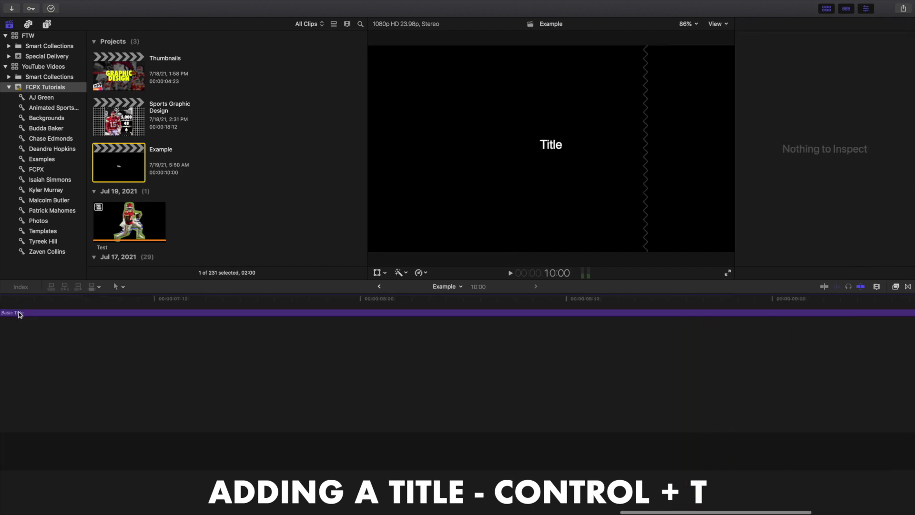
{"action": "scroll", "coordinate": [20, 314], "scroll_direction": "left", "scroll_amount": 10}
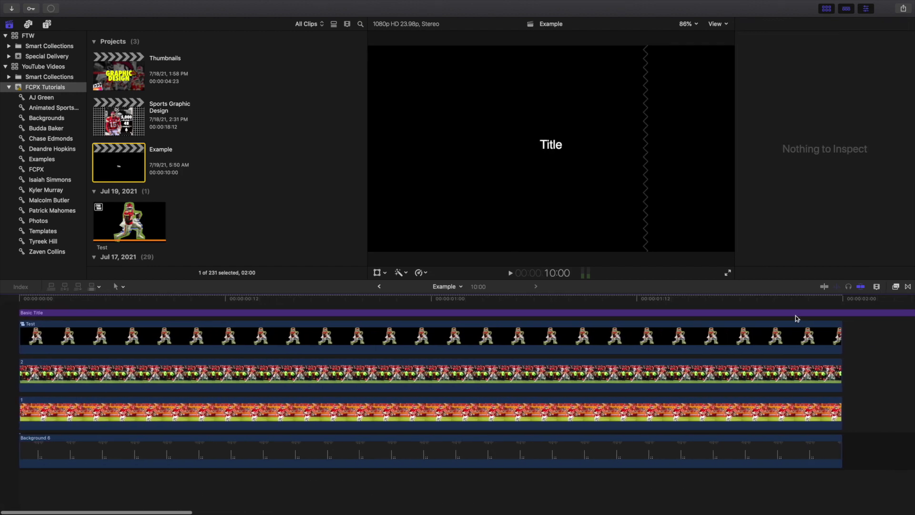
{"action": "left_click", "coordinate": [842, 309]}
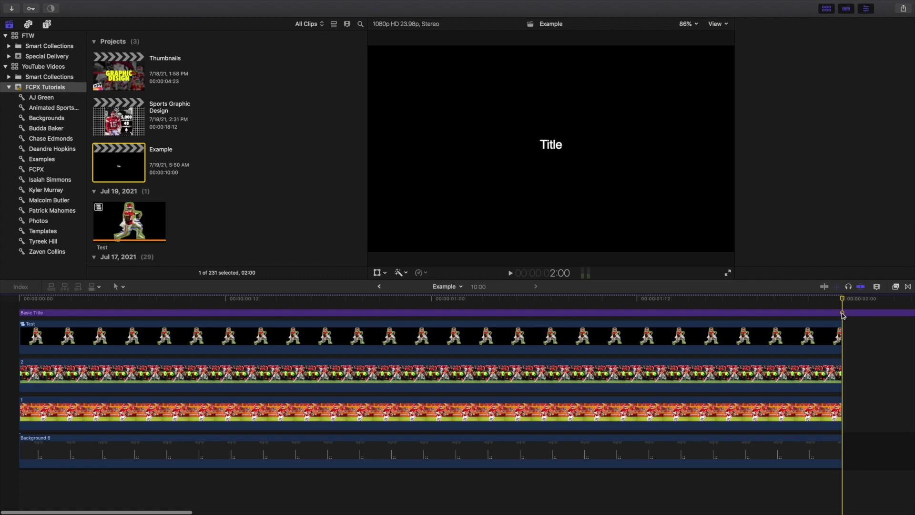
{"action": "left_click", "coordinate": [842, 312]}
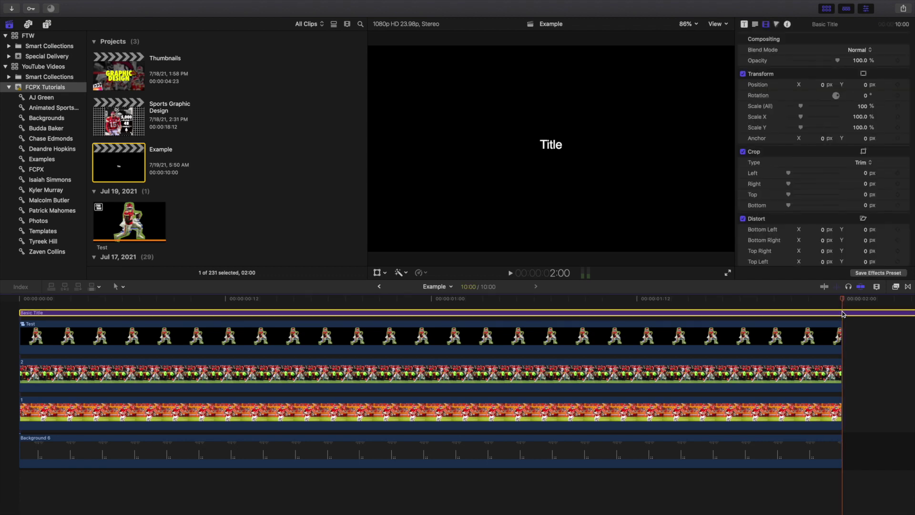
{"action": "key", "text": "alt+bracketright"}
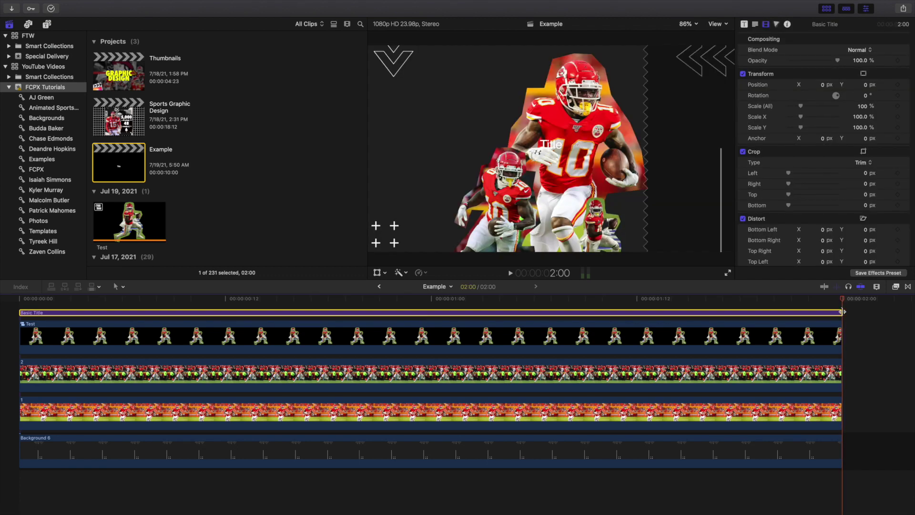
{"action": "left_click", "coordinate": [488, 302]}
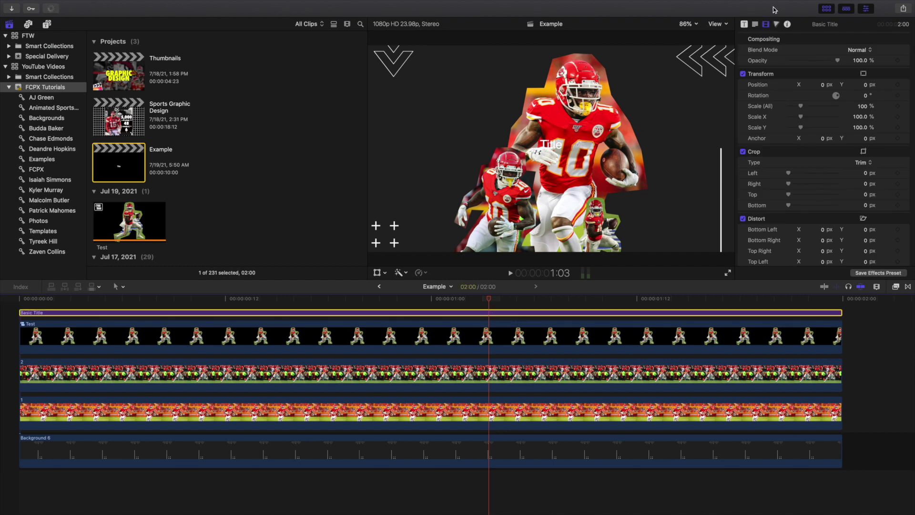
Replace the title's placeholder text with "TYREEK HILL"
{"action": "left_click", "coordinate": [755, 23]}
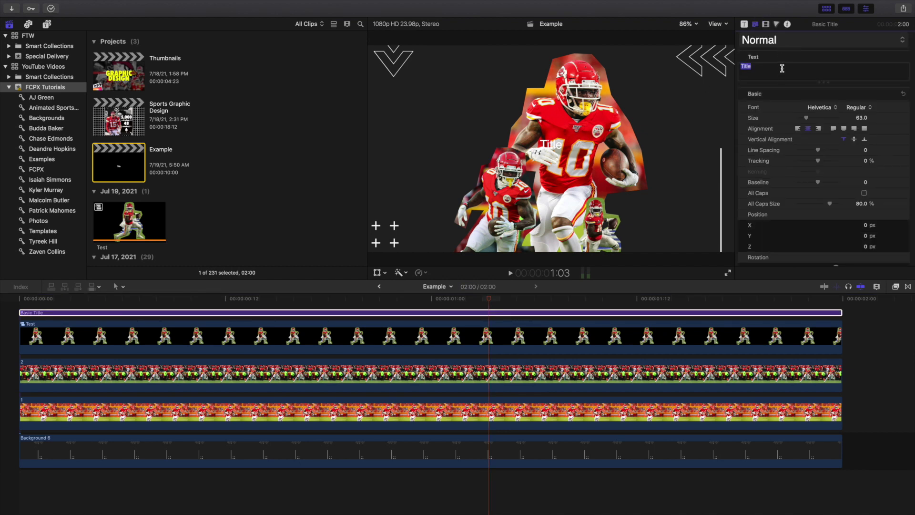
{"action": "type", "text": "TYREE"}
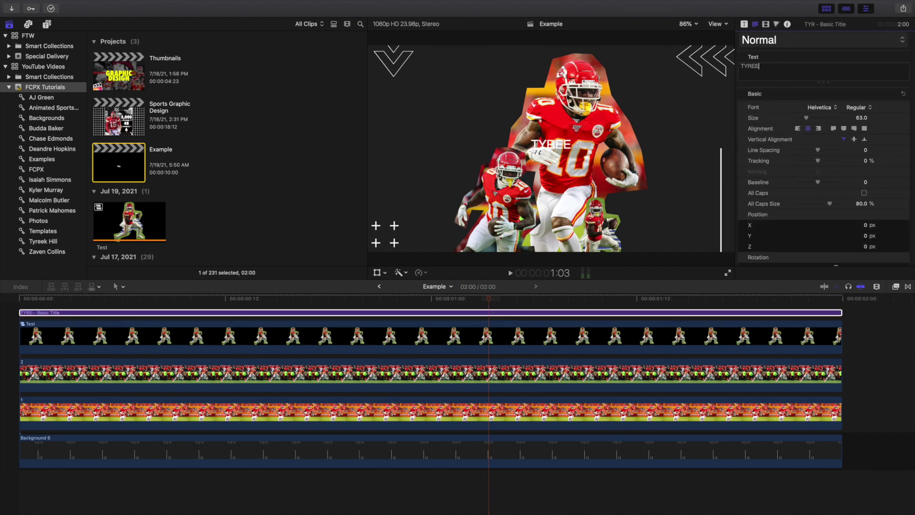
{"action": "type", "text": "K HILL"}
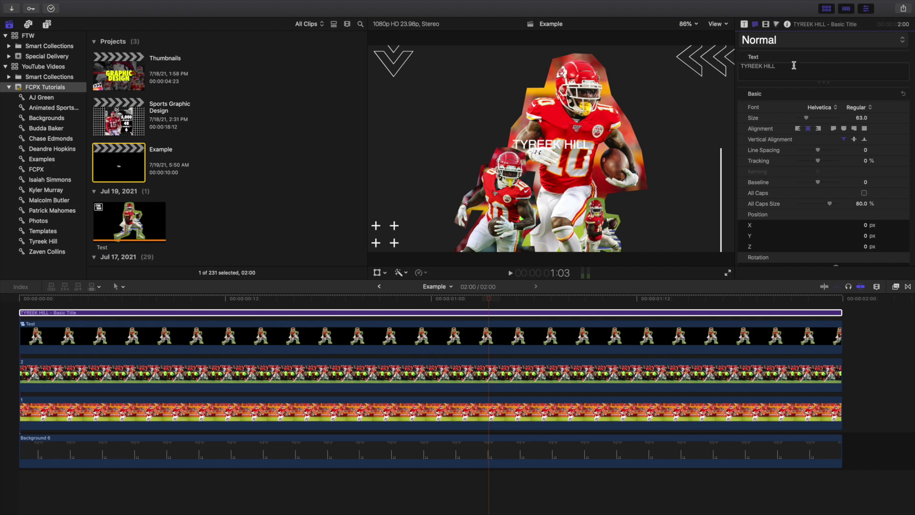
Set the title's font to Futura Bold and enlarge it to size 284 so it spans the frame
{"action": "left_click", "coordinate": [835, 109]}
{"action": "scroll", "coordinate": [837, 106], "scroll_direction": "up", "scroll_amount": 5}
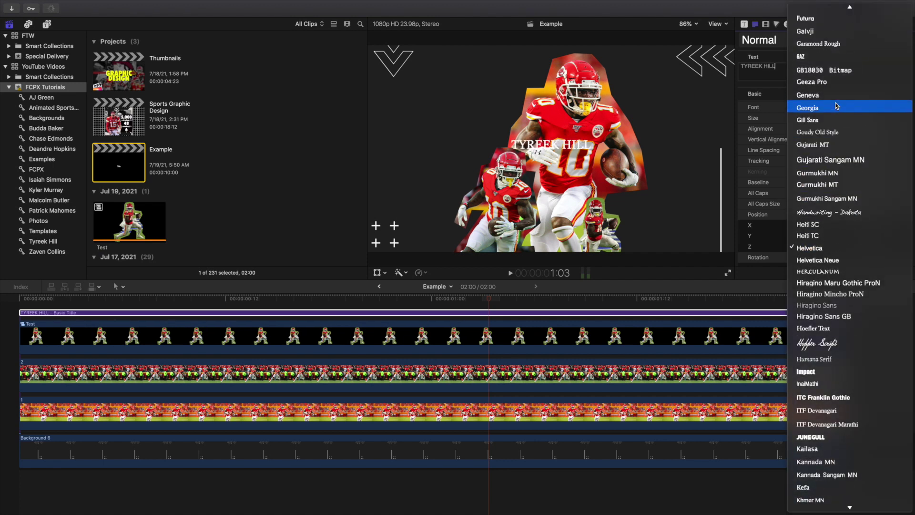
{"action": "scroll", "coordinate": [837, 106], "scroll_direction": "up", "scroll_amount": 3}
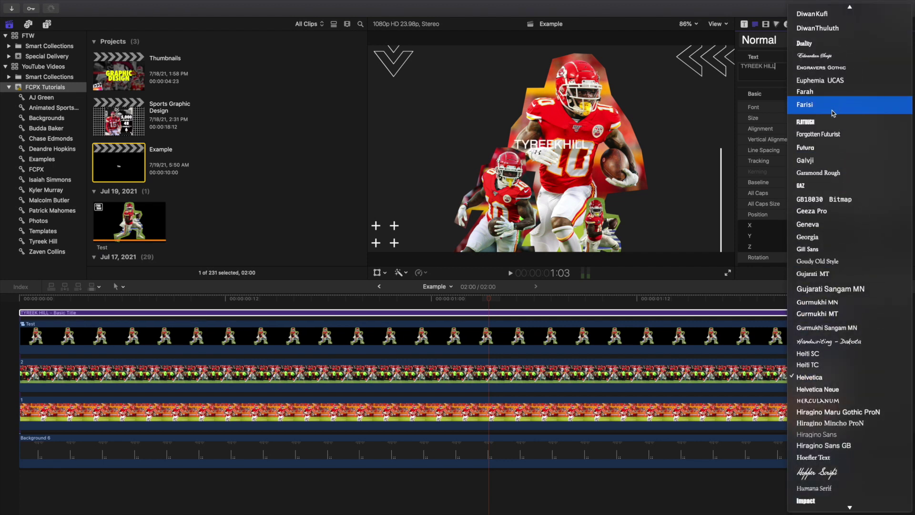
{"action": "left_click", "coordinate": [821, 148]}
{"action": "left_click", "coordinate": [856, 107]}
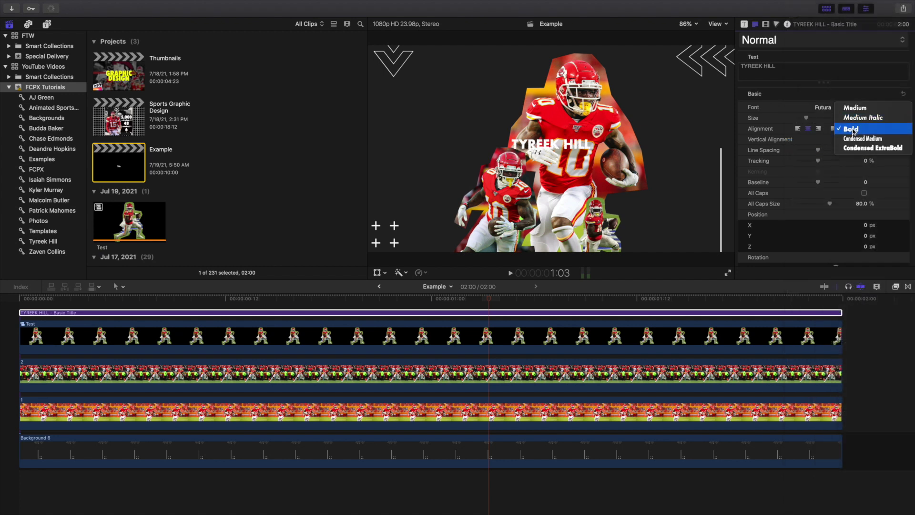
{"action": "left_click", "coordinate": [852, 130]}
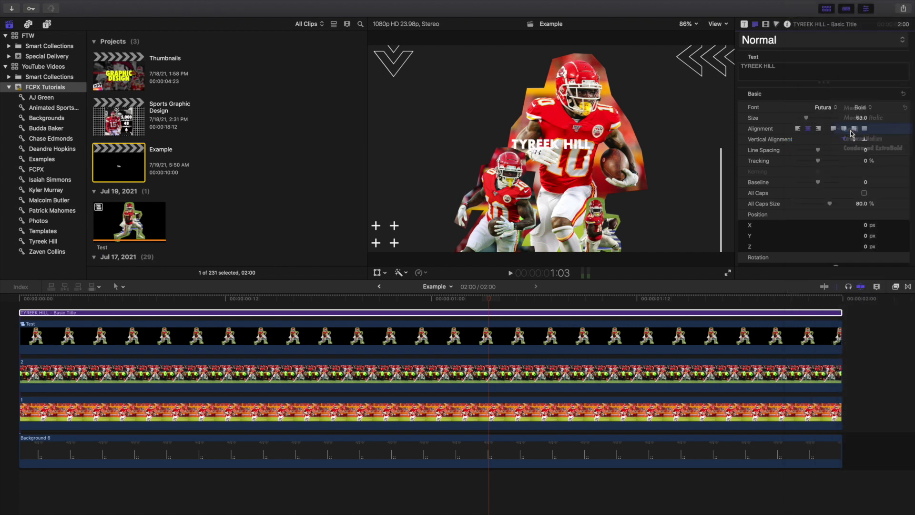
{"action": "mouse_move", "coordinate": [861, 118]}
{"action": "left_mouse_down"}
{"action": "mouse_move", "coordinate": [888, 118]}
{"action": "mouse_move", "coordinate": [863, 118]}
{"action": "left_mouse_up"}
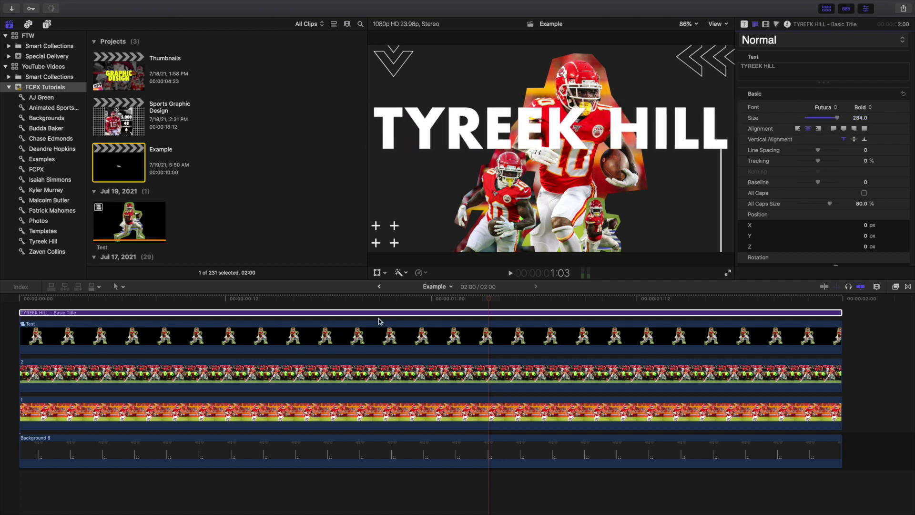
Duplicate the TYREEK HILL title onto the track above and raise the copy to position Y 229.0 px
{"action": "scroll", "coordinate": [374, 324], "scroll_direction": "up", "scroll_amount": 2}
{"action": "left_click", "coordinate": [367, 326]}
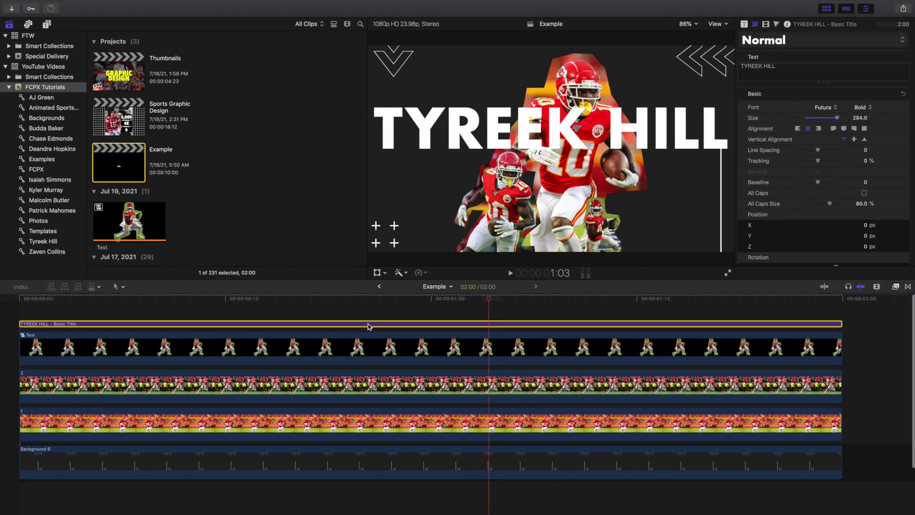
{"action": "left_click_drag", "start_coordinate": [367, 326], "coordinate": [368, 316]}
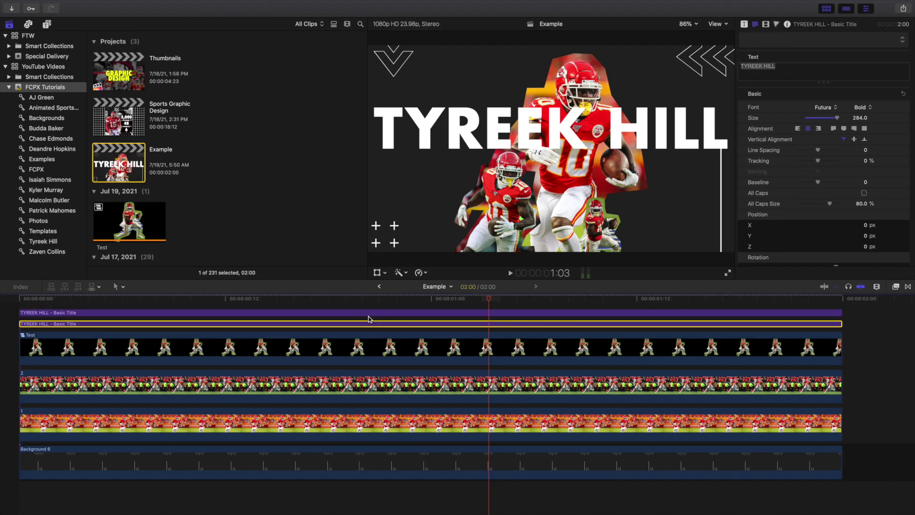
{"action": "left_click", "coordinate": [380, 315]}
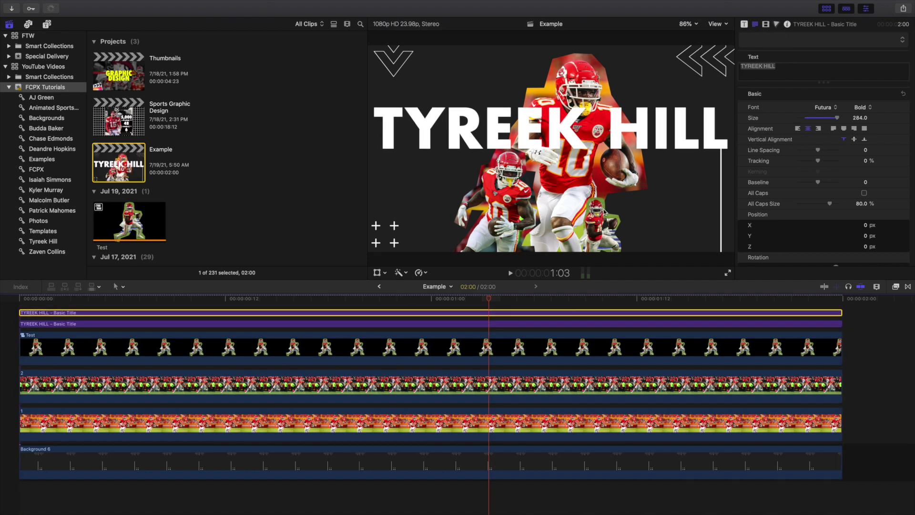
{"action": "left_click", "coordinate": [765, 24]}
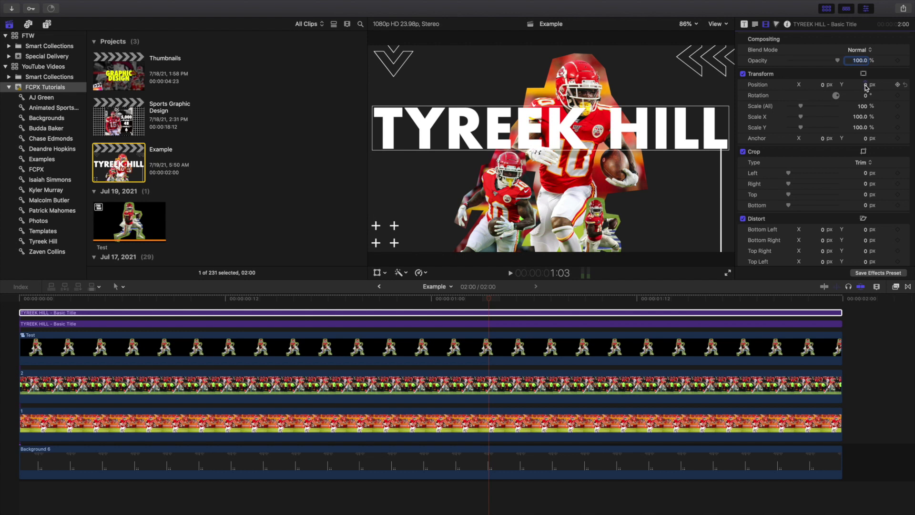
{"action": "left_click_drag", "start_coordinate": [865, 85], "coordinate": [899, 77]}
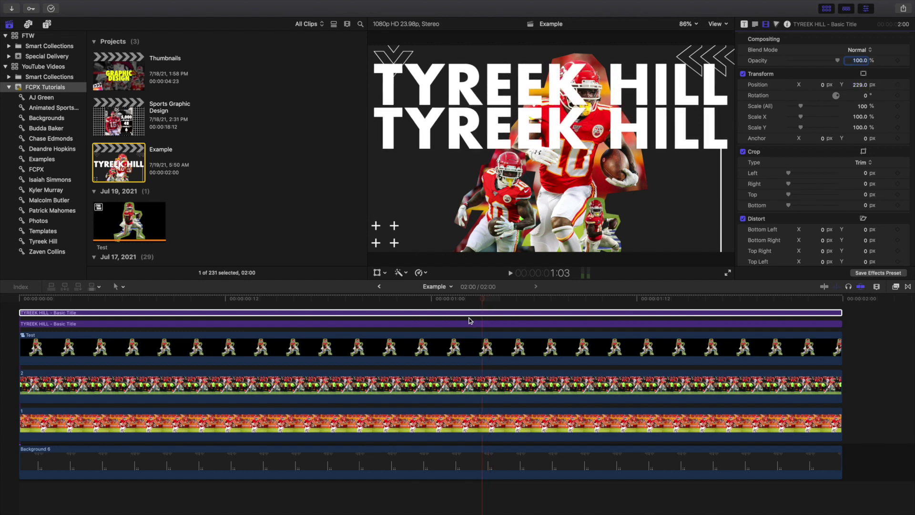
Make another copy of the centred title and lower one of them to form a third row directly beneath
{"action": "left_click", "coordinate": [486, 323]}
{"action": "left_click_drag", "start_coordinate": [485, 325], "coordinate": [489, 319]}
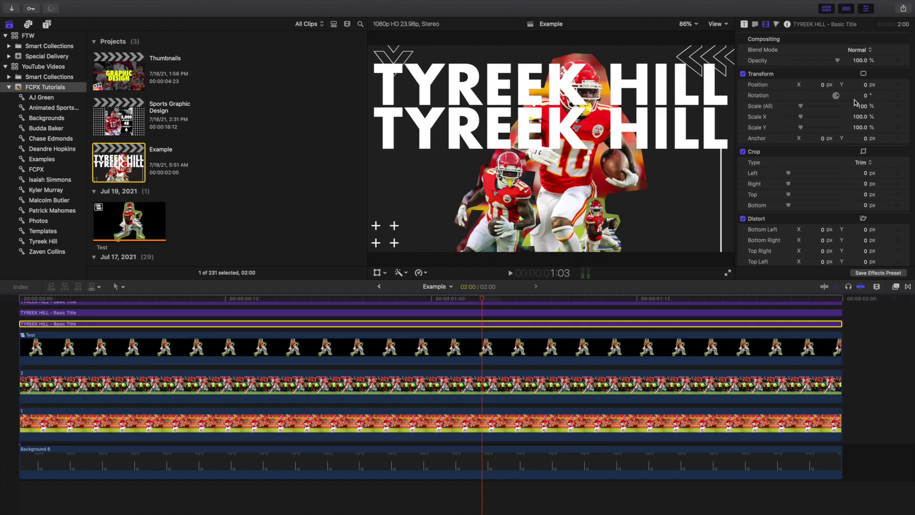
{"action": "left_click_drag", "start_coordinate": [867, 88], "coordinate": [866, 146]}
Shift all three titles down together by about half a row and place them beneath the player clips, just above Background 6
{"action": "scroll", "coordinate": [849, 339], "scroll_direction": "up", "scroll_amount": 3}
{"action": "left_click_drag", "start_coordinate": [660, 313], "coordinate": [676, 352]}
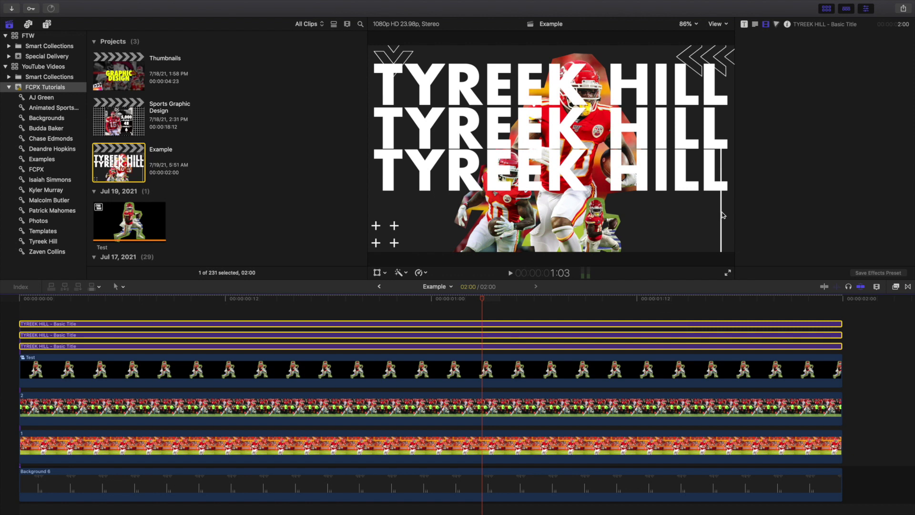
{"action": "left_click_drag", "start_coordinate": [864, 87], "coordinate": [864, 85]}
{"action": "left_click_drag", "start_coordinate": [509, 317], "coordinate": [503, 446]}
{"action": "left_click", "coordinate": [482, 316]}
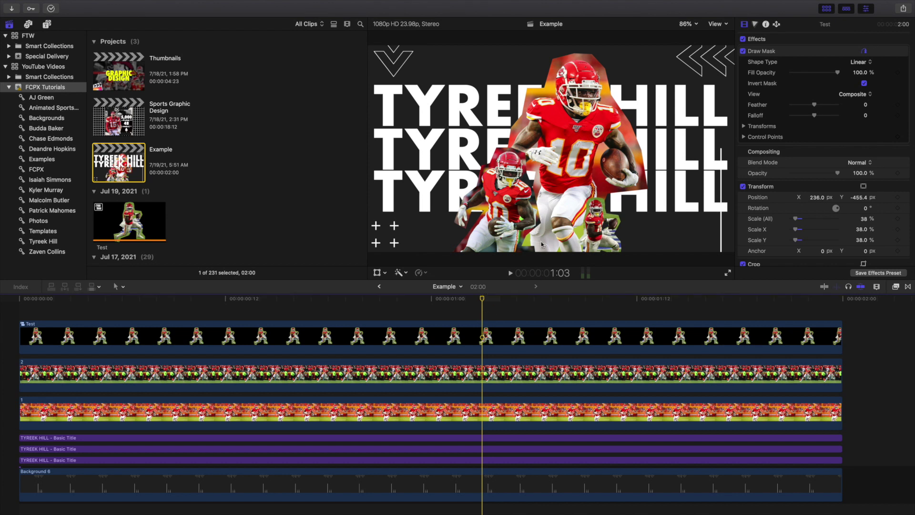
Add the Kansas City Chiefs Logo from the Backgrounds collection at the project start, between clip 1 and the three titles
{"action": "scroll", "coordinate": [307, 223], "scroll_direction": "down", "scroll_amount": 3}
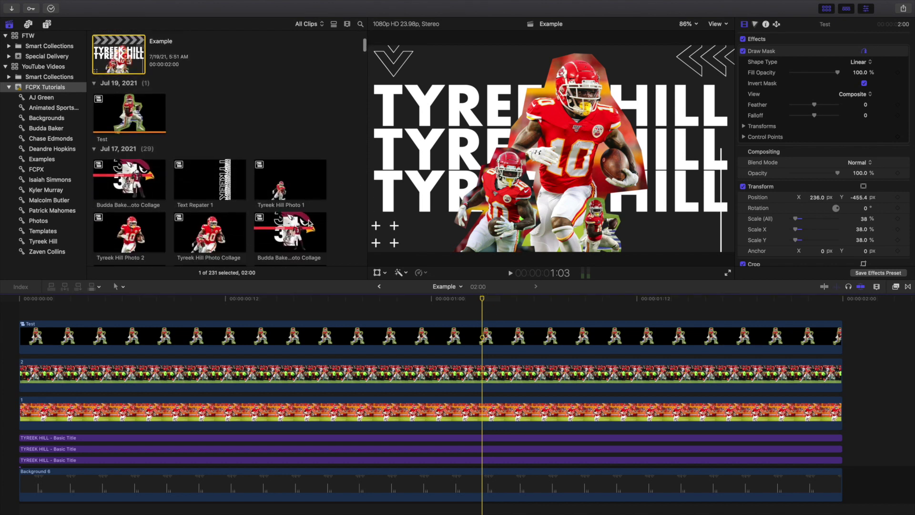
{"action": "scroll", "coordinate": [309, 223], "scroll_direction": "up", "scroll_amount": 3}
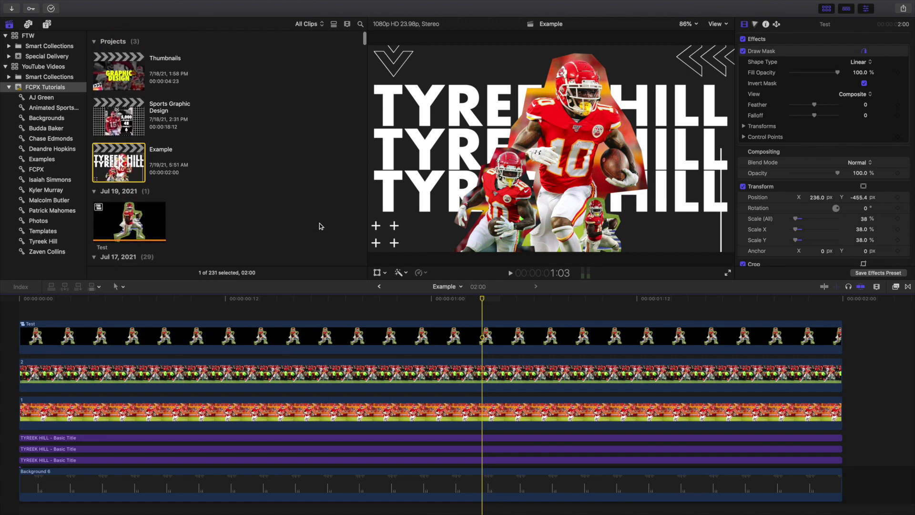
{"action": "left_click", "coordinate": [46, 118]}
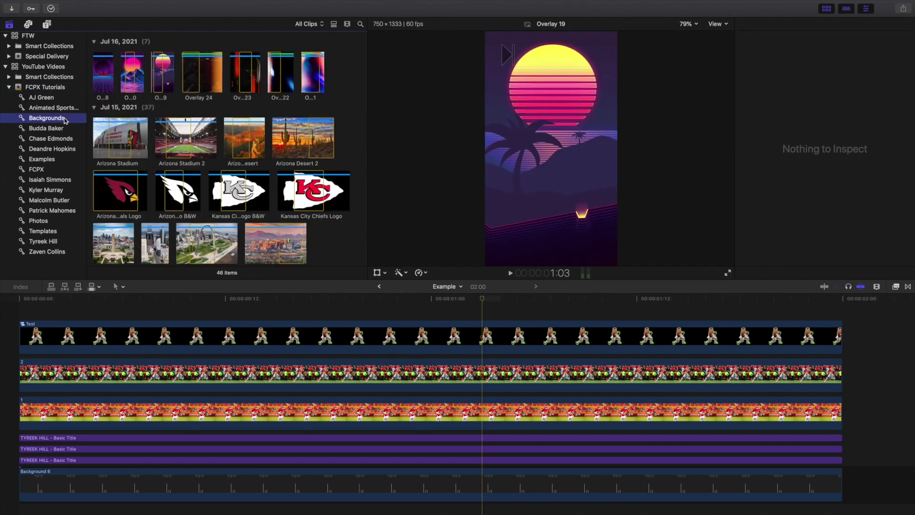
{"action": "left_click", "coordinate": [306, 194]}
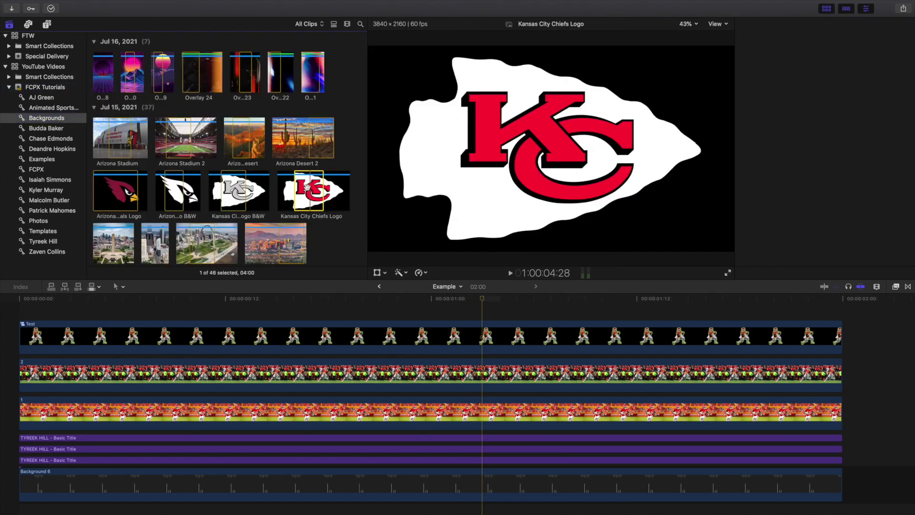
{"action": "left_click_drag", "start_coordinate": [302, 208], "coordinate": [22, 398]}
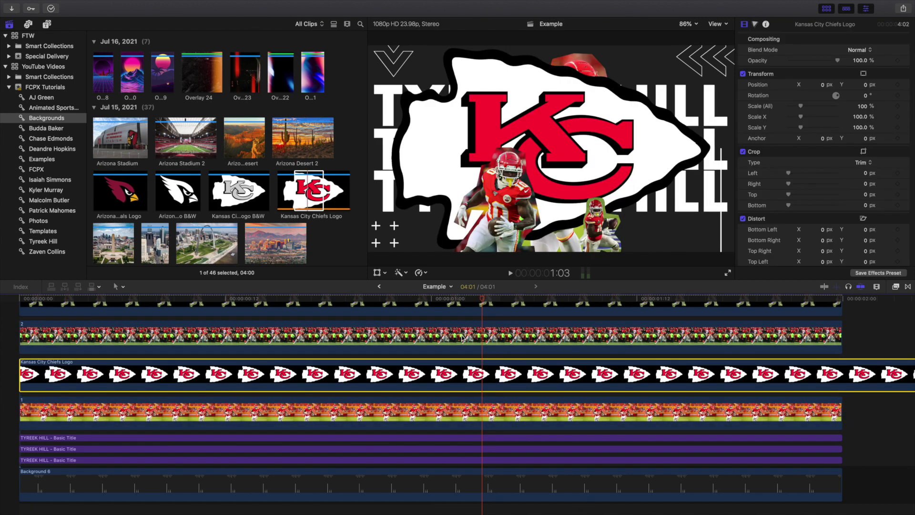
{"action": "left_click_drag", "start_coordinate": [457, 382], "coordinate": [457, 423]}
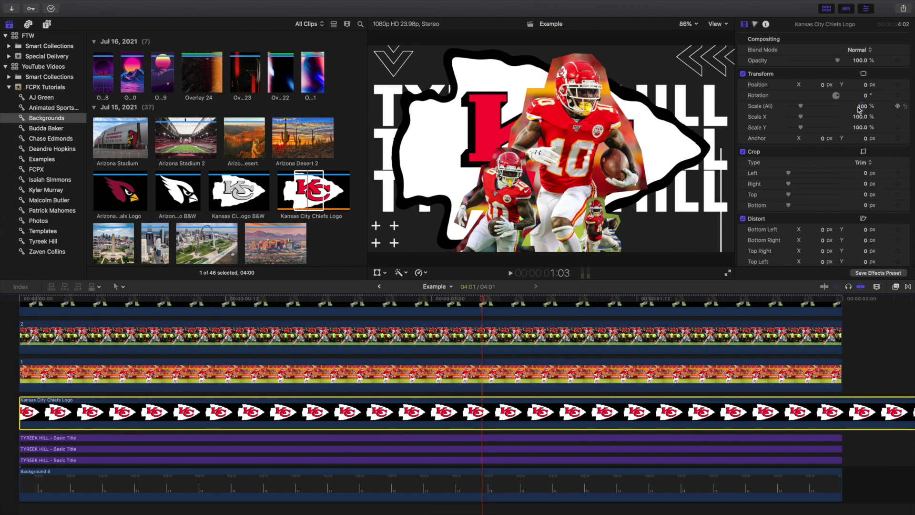
Scale the Kansas City Chiefs Logo clip to 83%
{"action": "left_click", "coordinate": [859, 107]}
{"action": "type", "text": "83"}
{"action": "key", "text": "Return"}
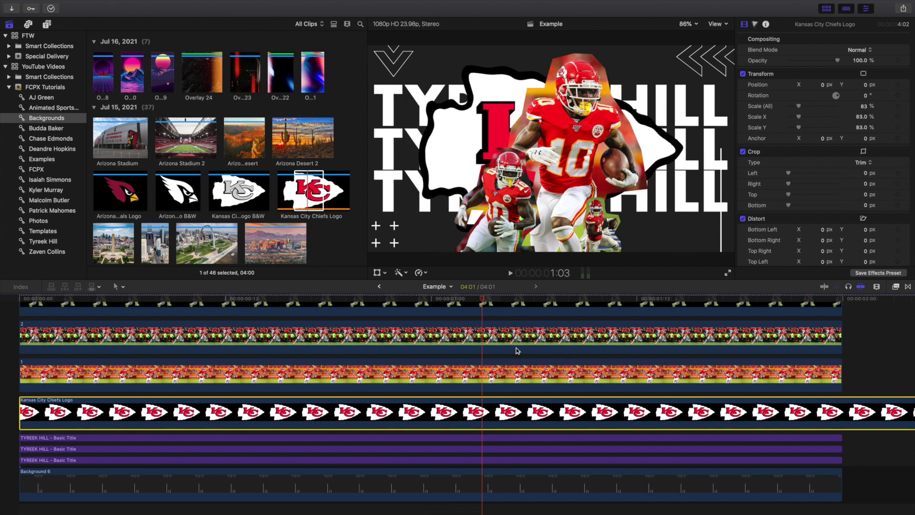
{"action": "scroll", "coordinate": [510, 354], "scroll_direction": "up", "scroll_amount": 3}
{"action": "left_click", "coordinate": [486, 318]}
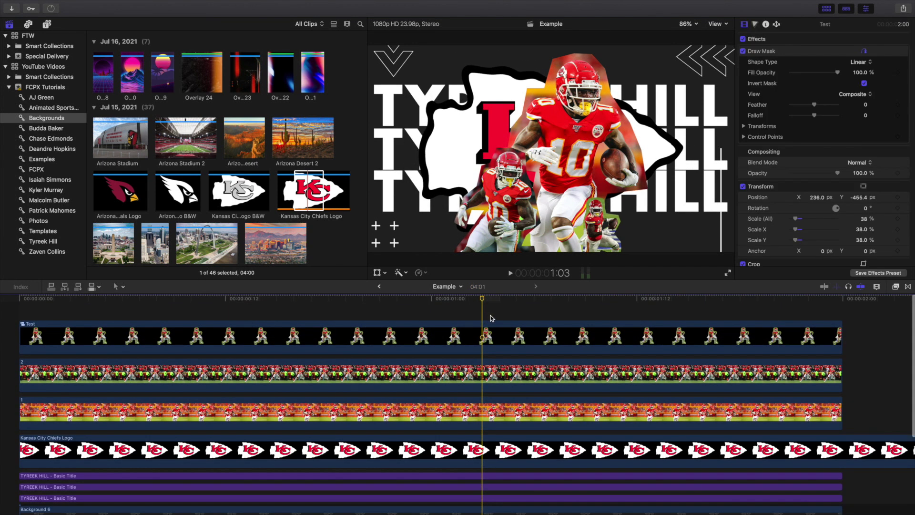
Trim the end of the Kansas City Chiefs Logo clip to 2:00, flush with the other clips, and deselect it
{"action": "scroll", "coordinate": [520, 330], "scroll_direction": "down", "scroll_amount": 2}
{"action": "scroll", "coordinate": [521, 329], "scroll_direction": "right", "scroll_amount": 1}
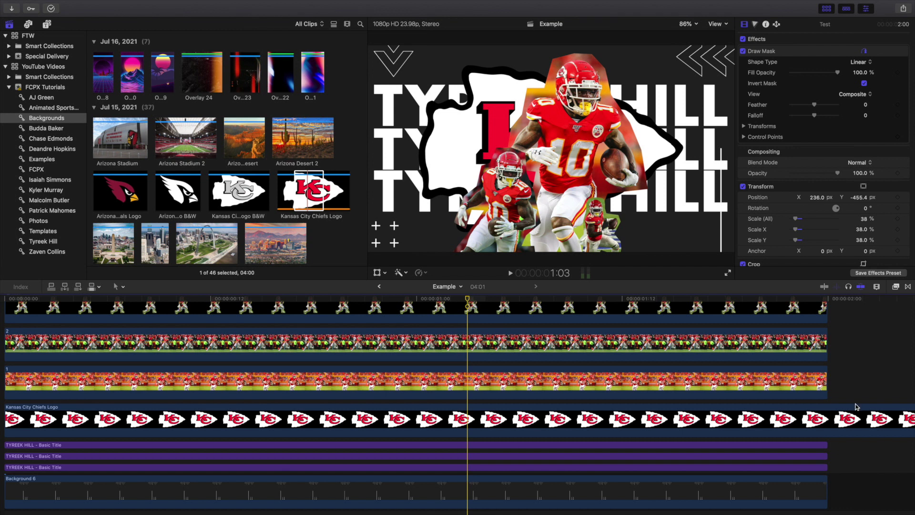
{"action": "left_click", "coordinate": [830, 385]}
{"action": "left_click", "coordinate": [830, 415]}
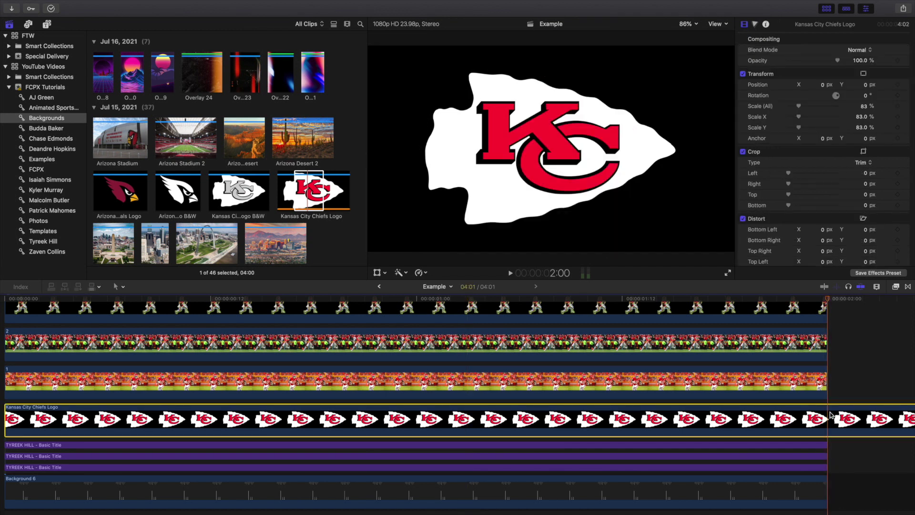
{"action": "key", "text": "alt+bracketright"}
{"action": "scroll", "coordinate": [762, 429], "scroll_direction": "up", "scroll_amount": 1}
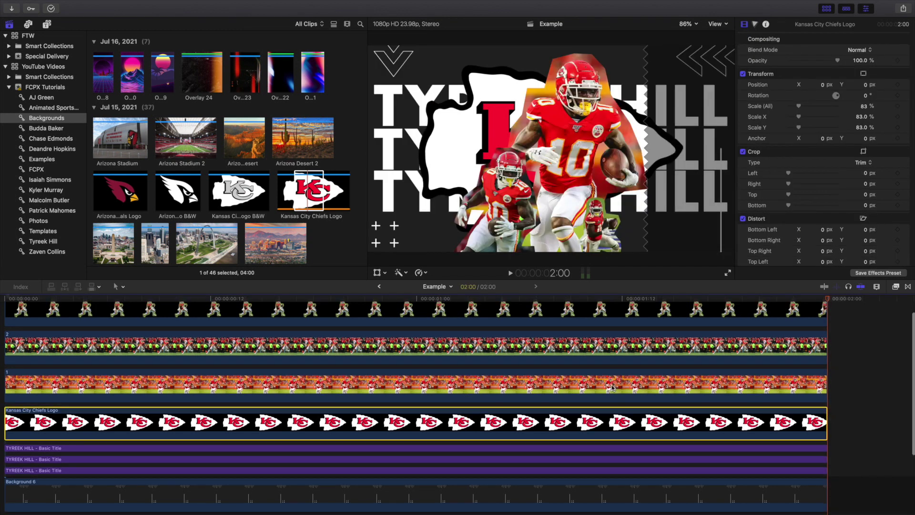
{"action": "scroll", "coordinate": [567, 388], "scroll_direction": "up", "scroll_amount": 3}
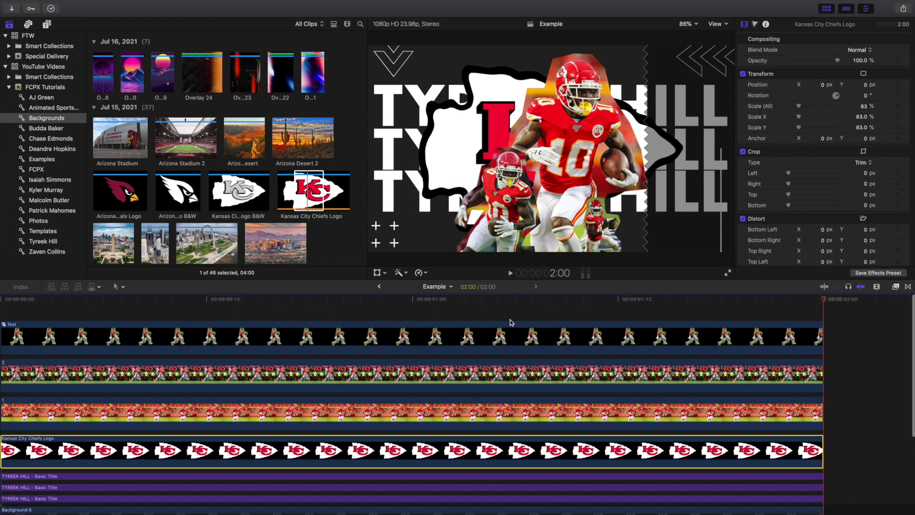
{"action": "left_click", "coordinate": [511, 318]}
{"action": "left_click", "coordinate": [510, 318]}
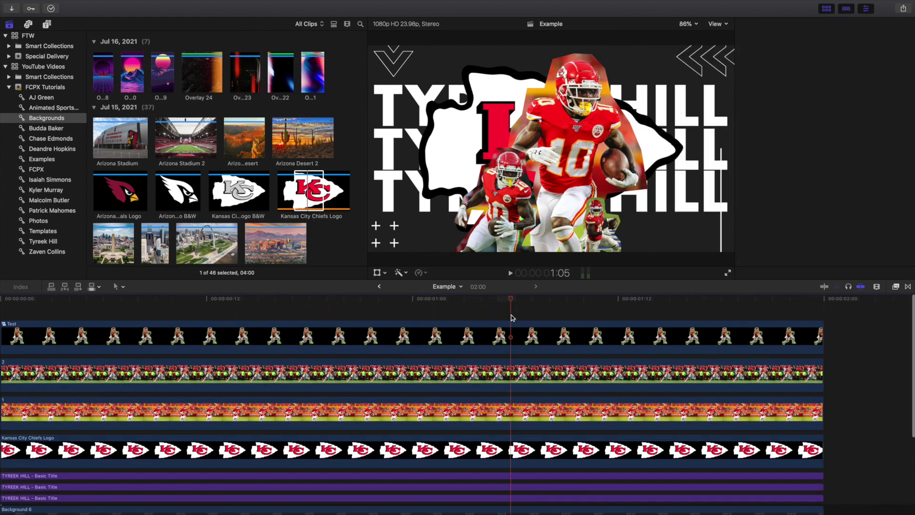
Combine all clips in the timeline, from the top player clip down to Background 6, into a compound clip named Example
{"action": "scroll", "coordinate": [603, 353], "scroll_direction": "down", "scroll_amount": 2}
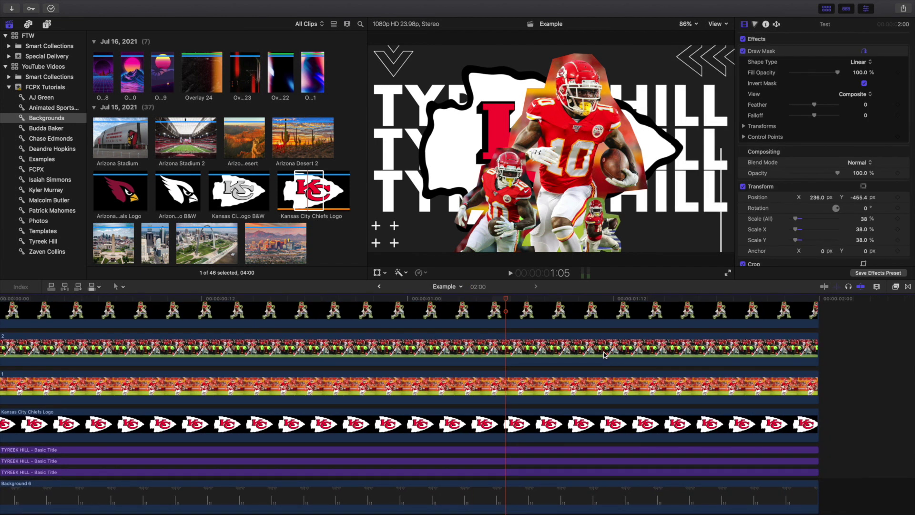
{"action": "scroll", "coordinate": [605, 358], "scroll_direction": "up", "scroll_amount": 3}
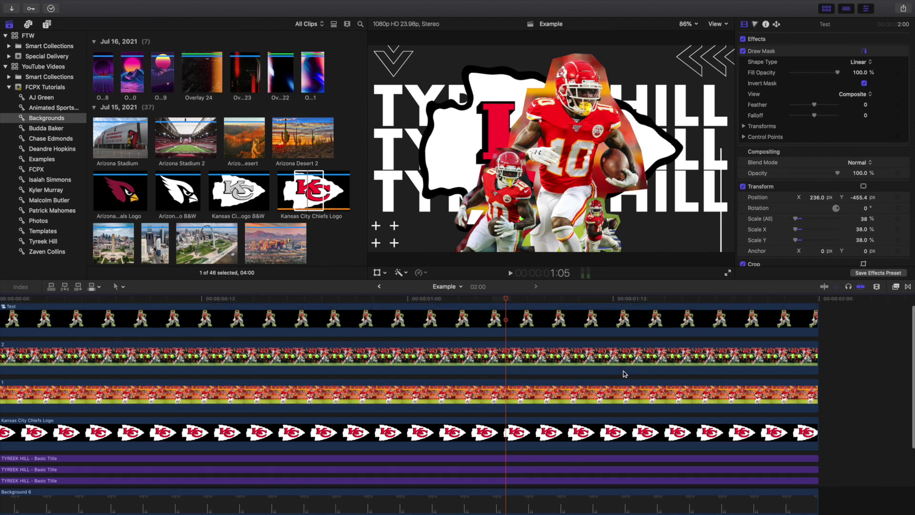
{"action": "key", "text": "Right"}
{"action": "key", "text": "Right"}
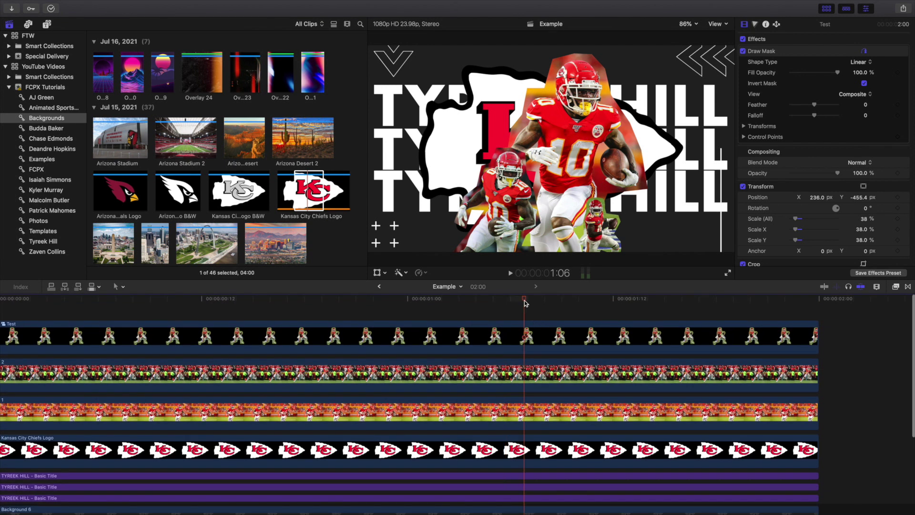
{"action": "left_click", "coordinate": [557, 333]}
{"action": "key", "text": "super+a"}
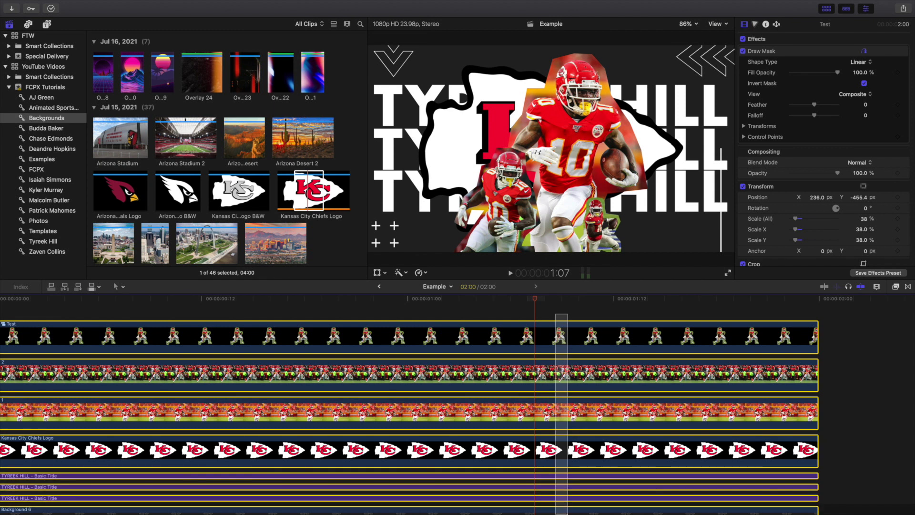
{"action": "scroll", "coordinate": [567, 362], "scroll_direction": "down", "scroll_amount": 5}
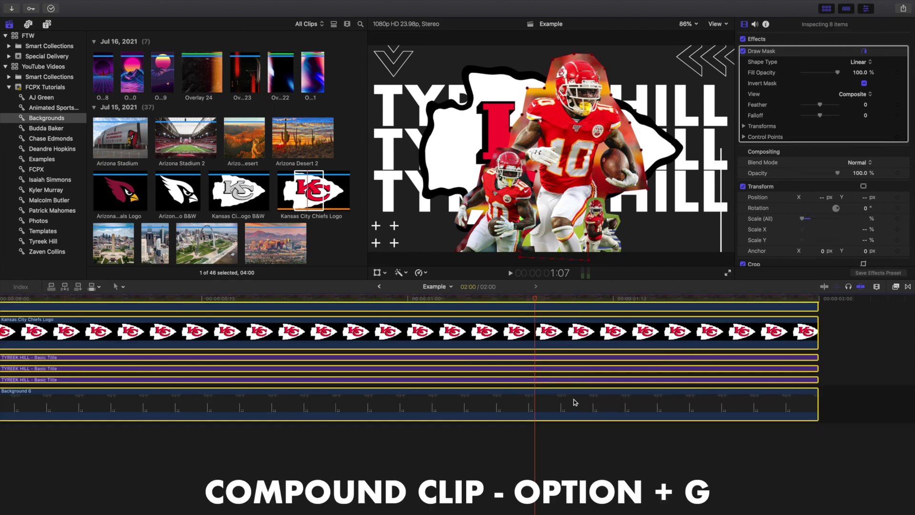
{"action": "key", "text": "alt+g"}
{"action": "type", "text": "Exam"}
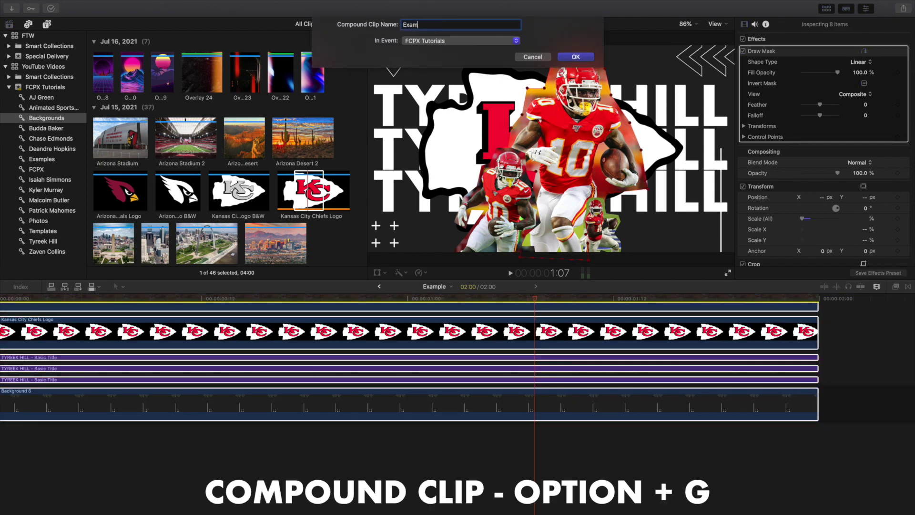
{"action": "key", "text": "Return"}
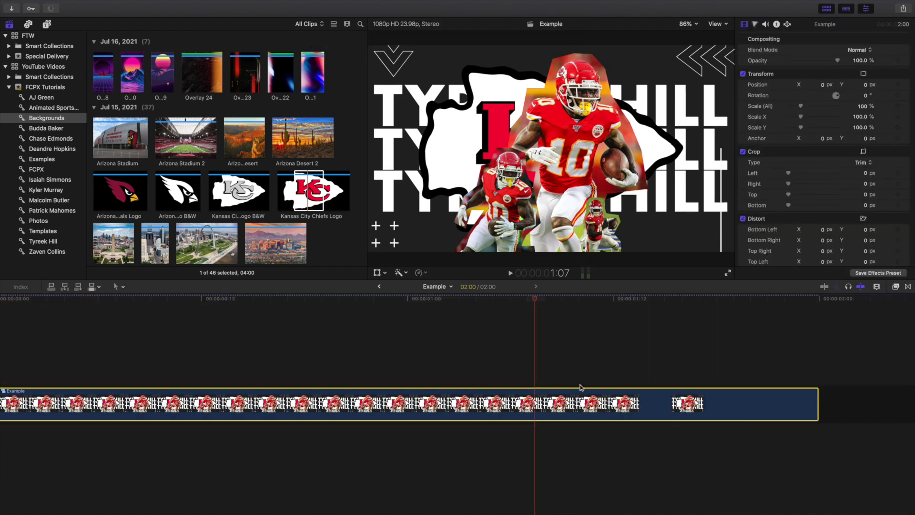
Break the Example compound clip apart into its individual layers and clear the selection
{"action": "scroll", "coordinate": [566, 387], "scroll_direction": "left", "scroll_amount": 2}
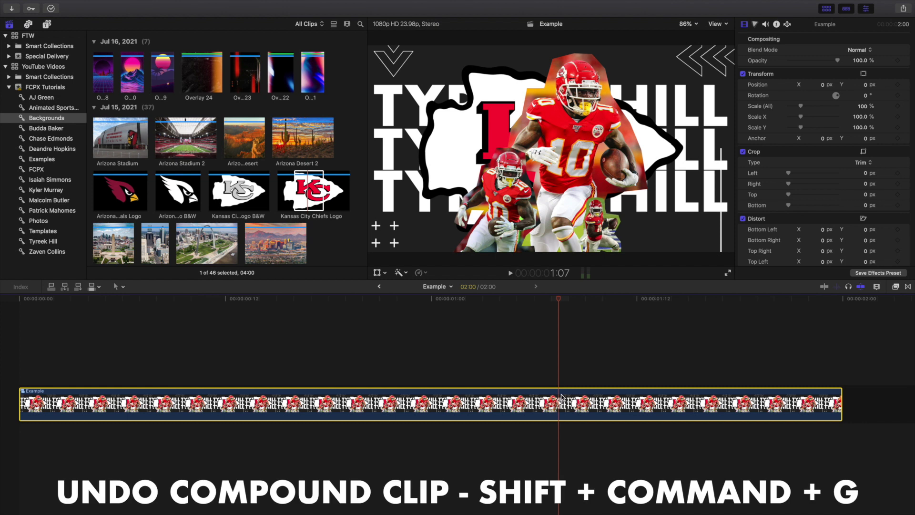
{"action": "key", "text": "shift+super+g"}
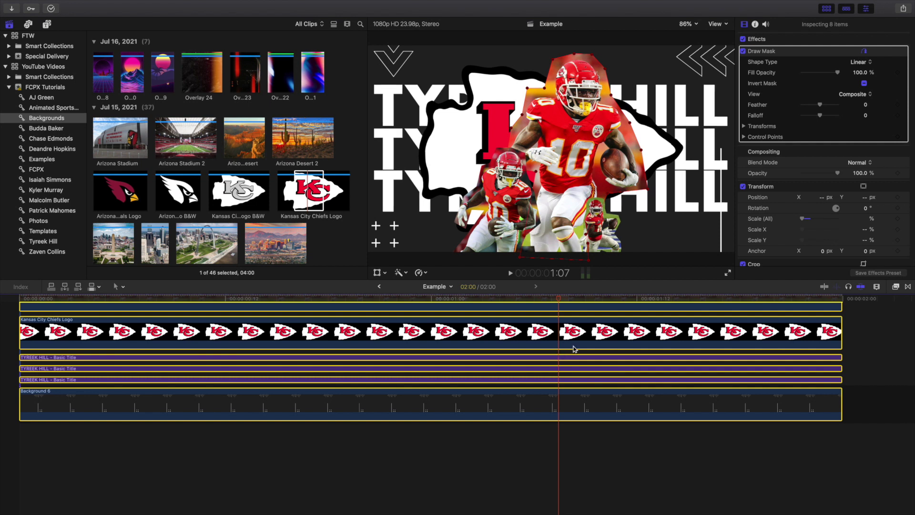
{"action": "key", "text": "shift+super+a"}
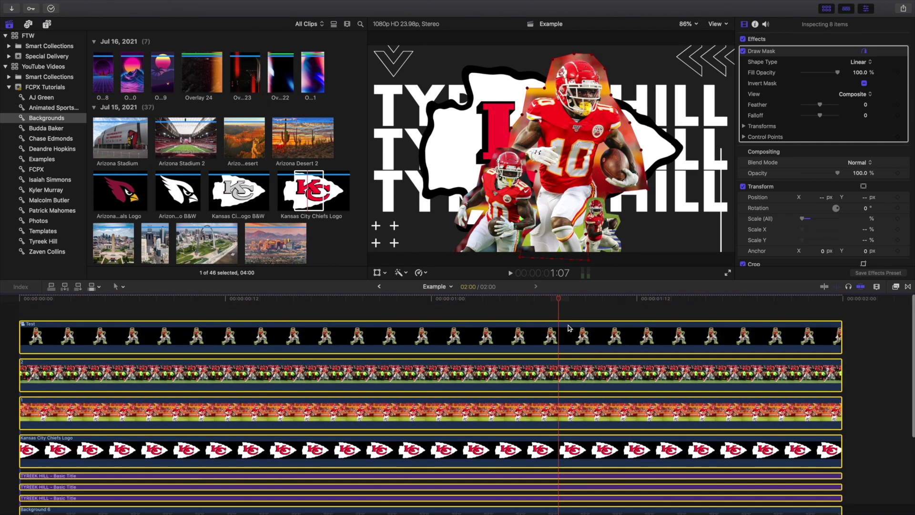
{"action": "scroll", "coordinate": [569, 348], "scroll_direction": "down", "scroll_amount": 3}
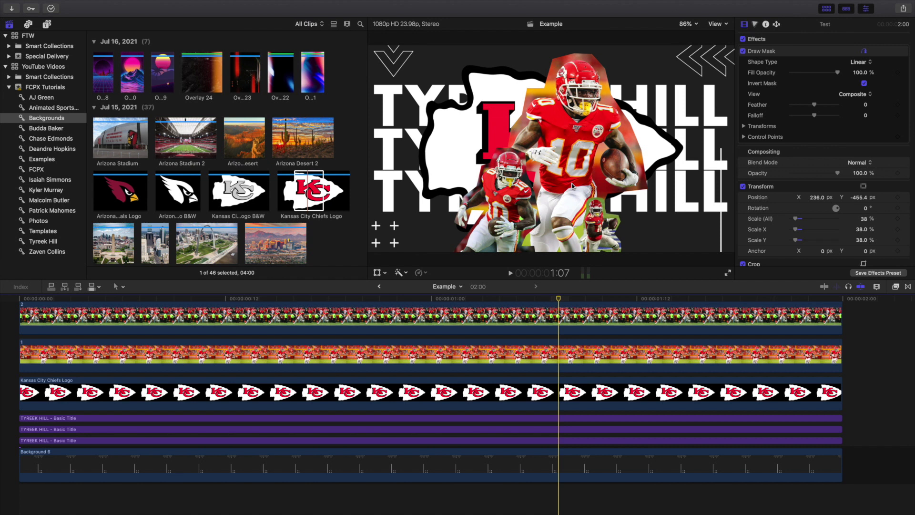
Show the contents of the FCPX Tutorials event, check the Example project there, and return to its timeline
{"action": "left_click", "coordinate": [67, 89]}
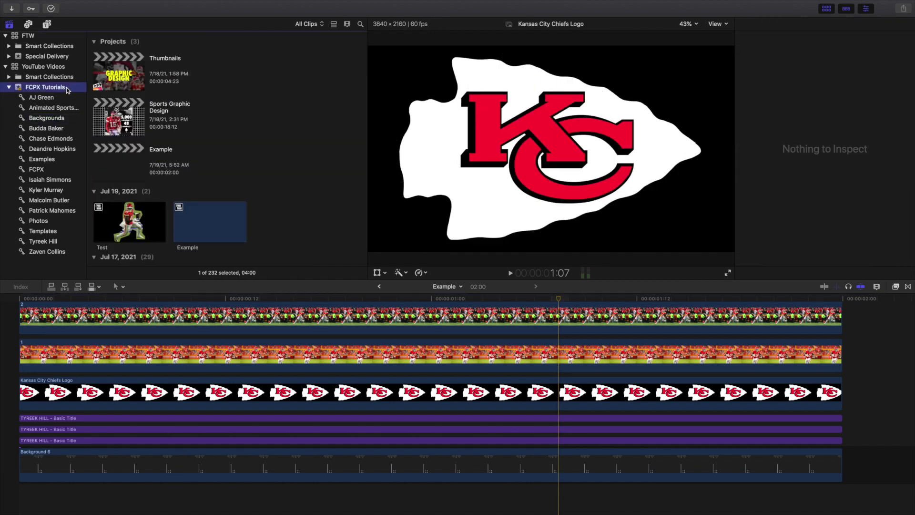
{"action": "left_click", "coordinate": [130, 161]}
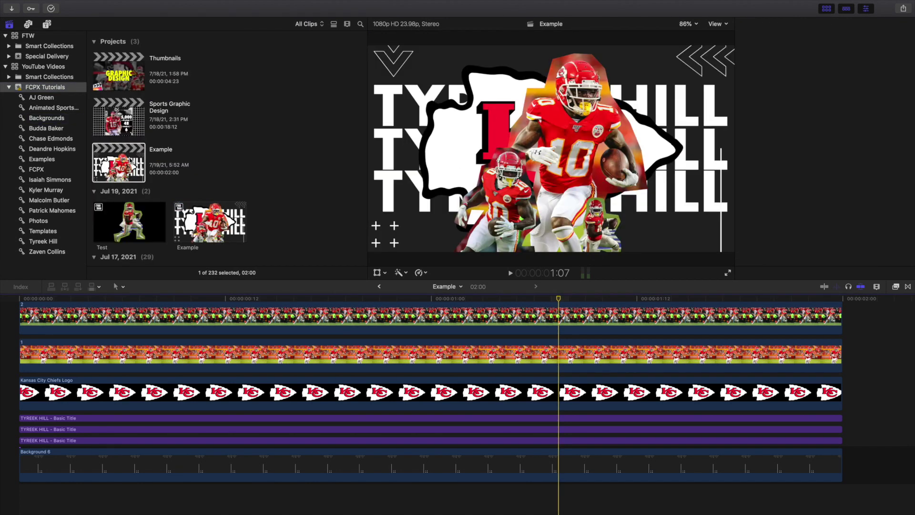
{"action": "key", "text": "super+4"}
{"action": "left_click", "coordinate": [126, 164]}
{"action": "scroll", "coordinate": [504, 318], "scroll_direction": "up", "scroll_amount": 1}
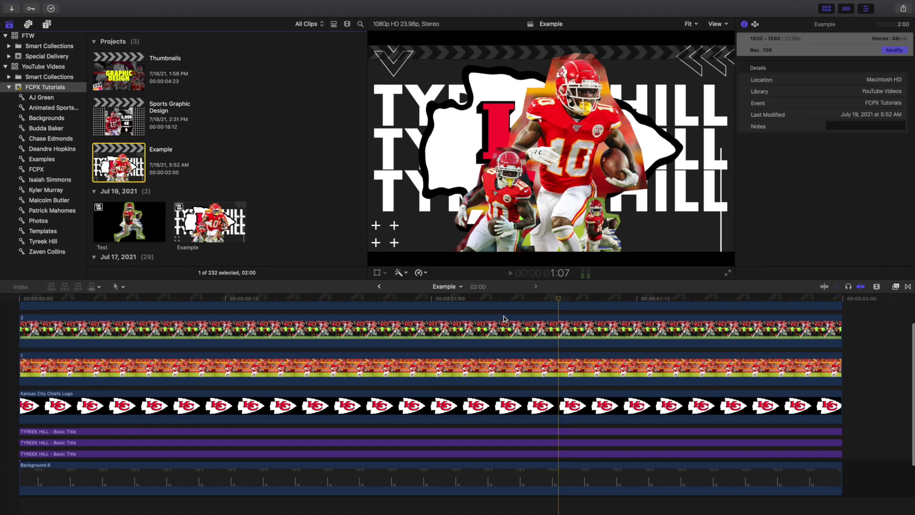
{"action": "left_click", "coordinate": [524, 334]}
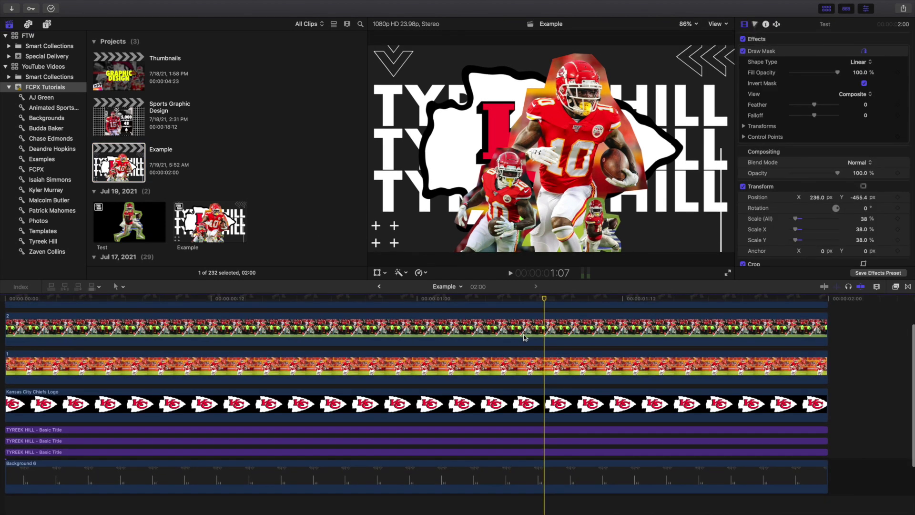
{"action": "scroll", "coordinate": [524, 337], "scroll_direction": "left", "scroll_amount": 2}
Examine the image format choices in the Save Current Frame export settings, and close them without exporting
{"action": "mouse_move", "coordinate": [892, 13]}
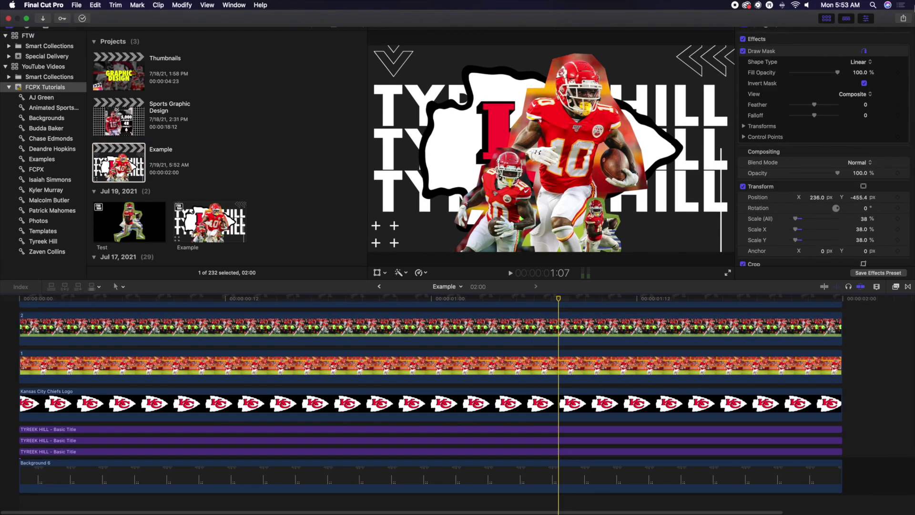
{"action": "left_click", "coordinate": [903, 19]}
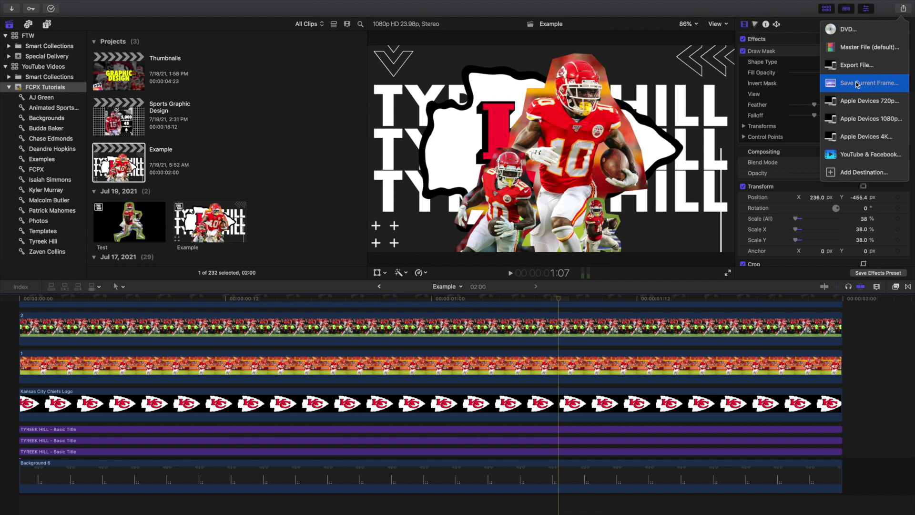
{"action": "left_click", "coordinate": [856, 85]}
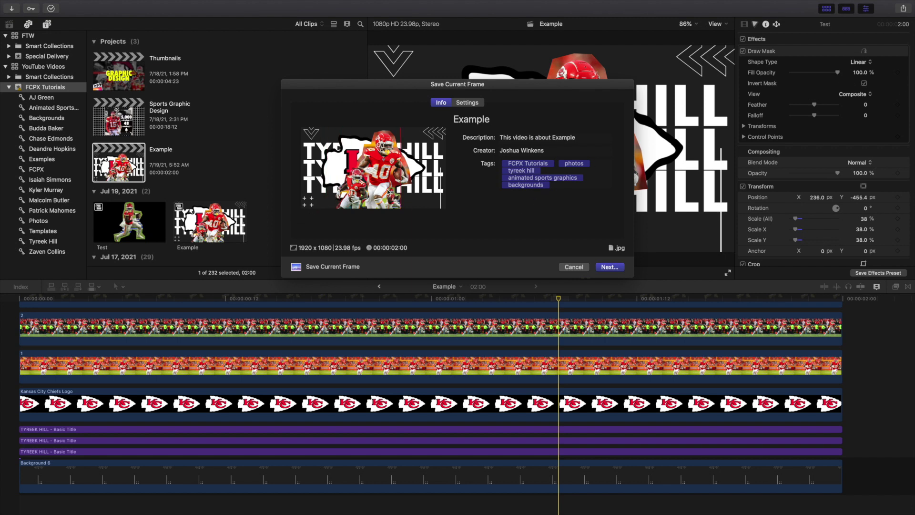
{"action": "left_click", "coordinate": [471, 104]}
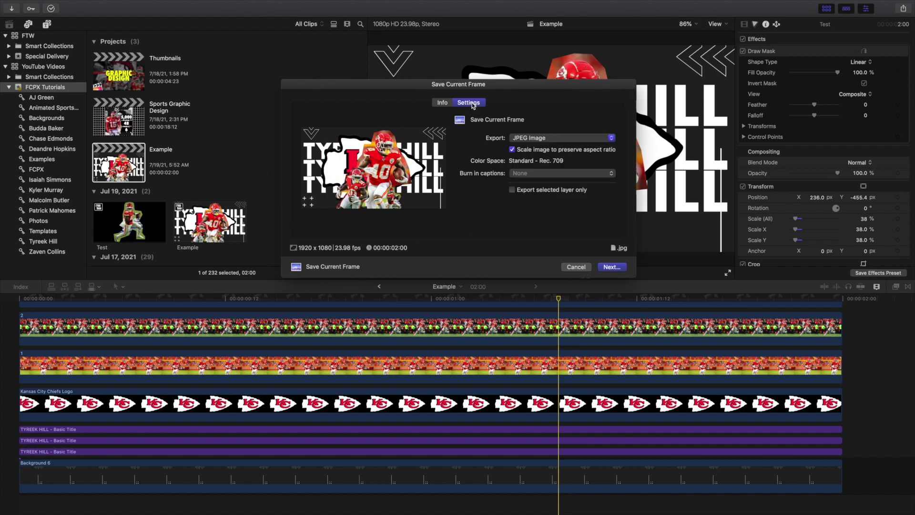
{"action": "left_click", "coordinate": [519, 138]}
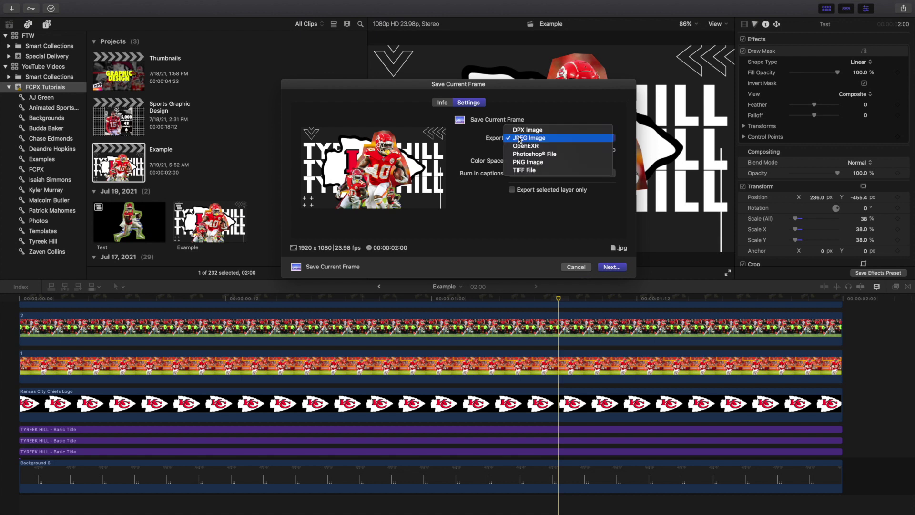
{"action": "left_click", "coordinate": [475, 142]}
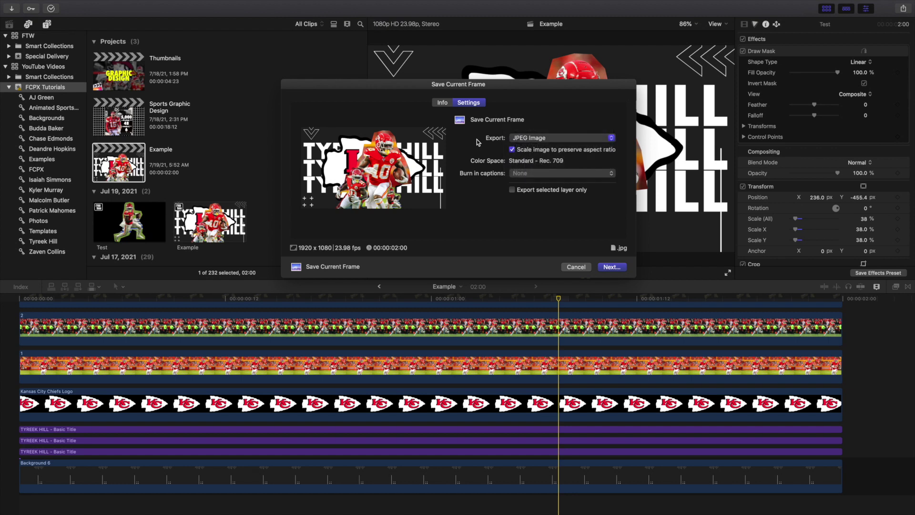
{"action": "left_click", "coordinate": [576, 267]}
Check the available export destinations for Save Current Frame, and close the preferences without adding one
{"action": "left_click", "coordinate": [903, 8]}
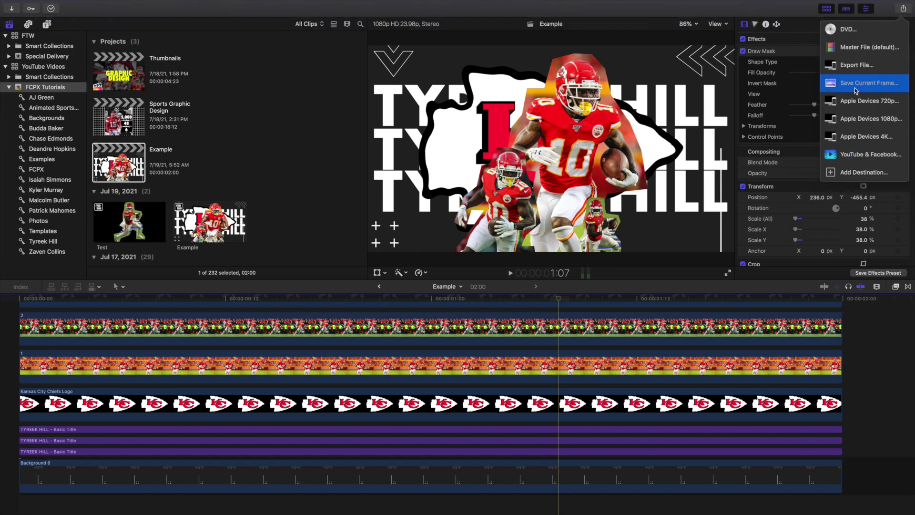
{"action": "left_click", "coordinate": [864, 172]}
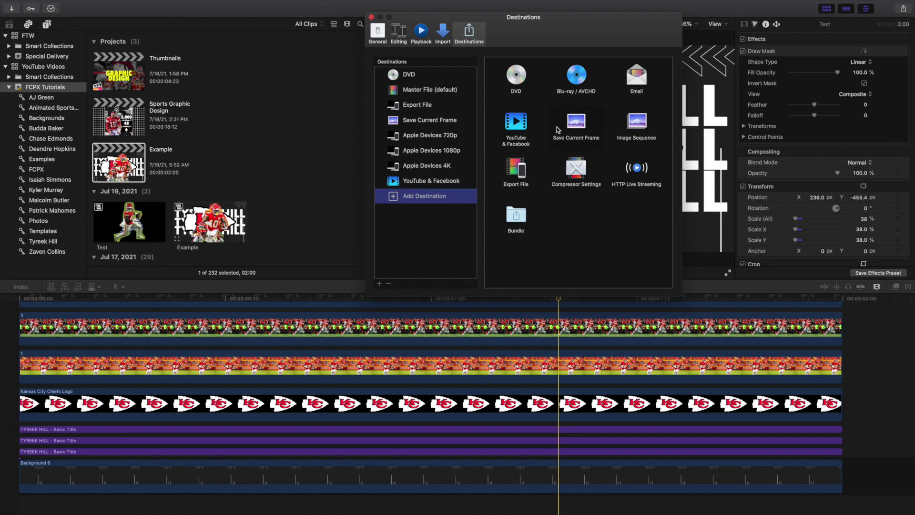
{"action": "left_click", "coordinate": [372, 17]}
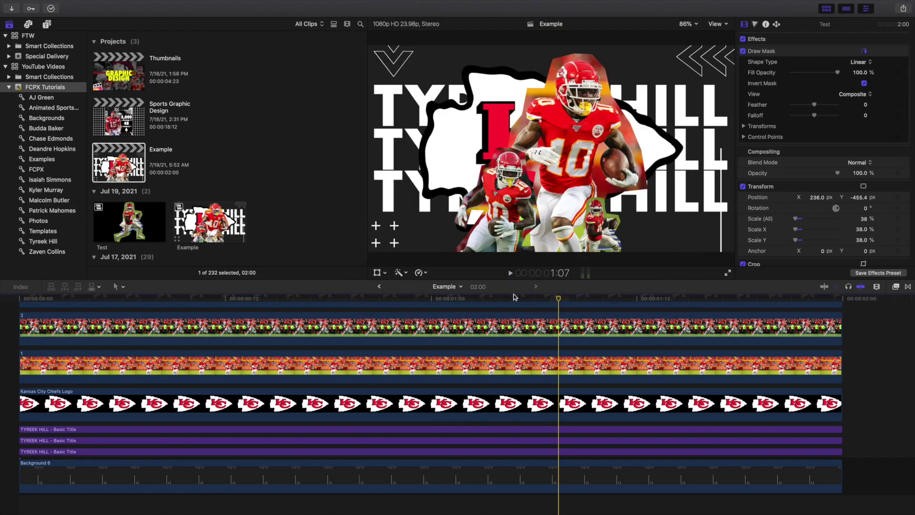
Open the Sports Graphic Design project and move the playhead to its start
{"action": "scroll", "coordinate": [537, 336], "scroll_direction": "up", "scroll_amount": 2}
{"action": "scroll", "coordinate": [537, 336], "scroll_direction": "right", "scroll_amount": 1}
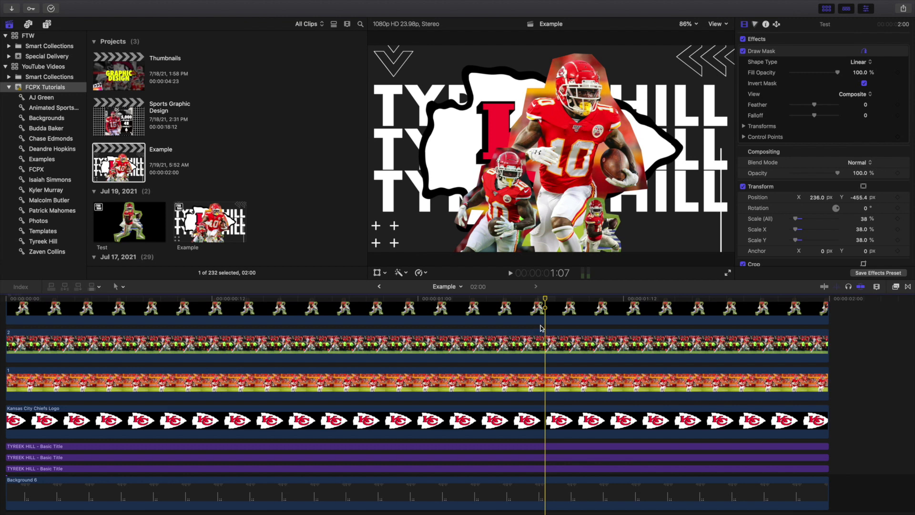
{"action": "double_click", "coordinate": [118, 128]}
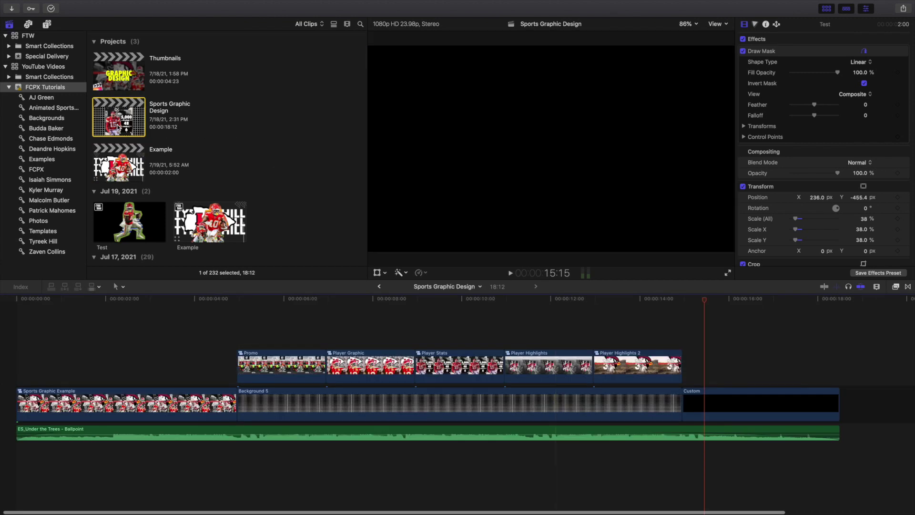
{"action": "key", "text": "Home"}
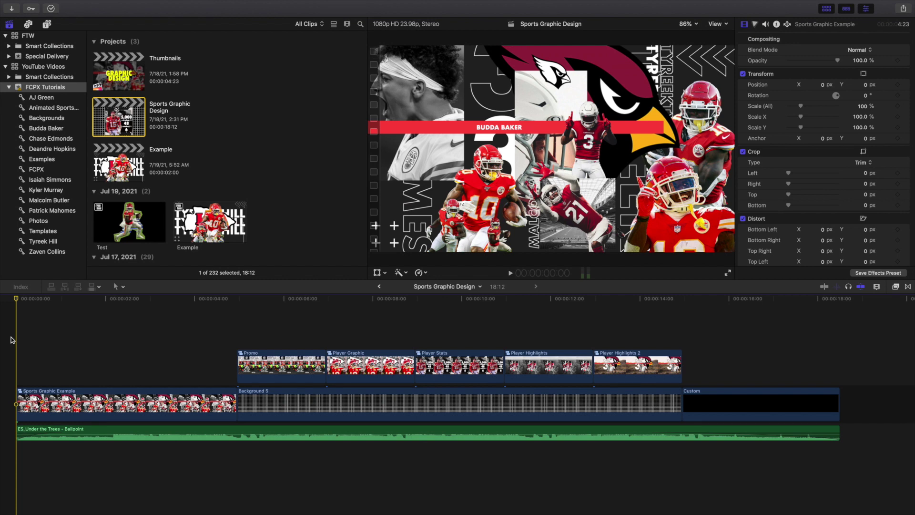
Review the opening graphic and the Promo, Player Graphic, Player Stats, Player Highlights and Player Highlights 2 clips one after another
{"action": "left_click", "coordinate": [126, 376]}
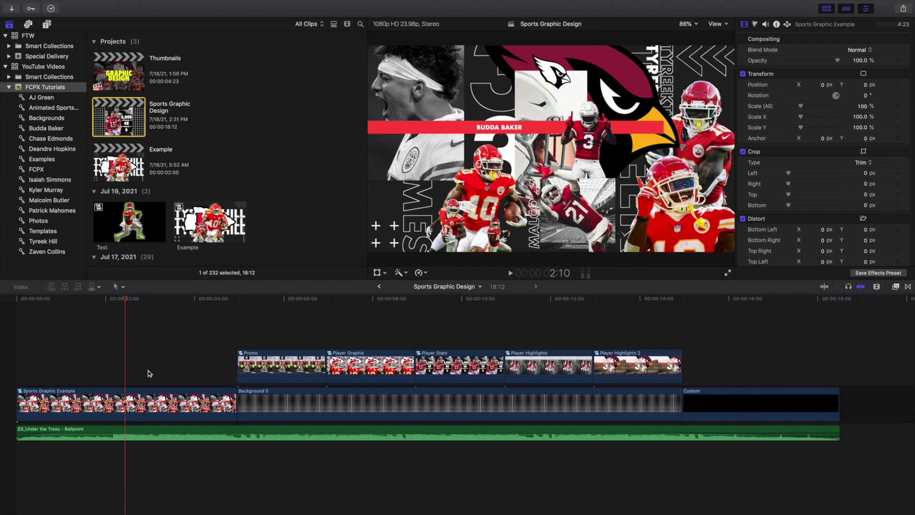
{"action": "left_click", "coordinate": [273, 336]}
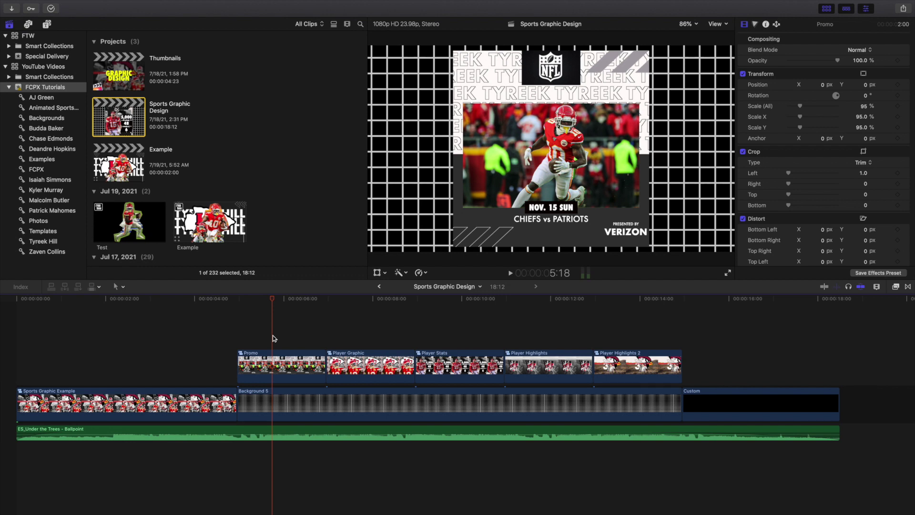
{"action": "left_click", "coordinate": [367, 337]}
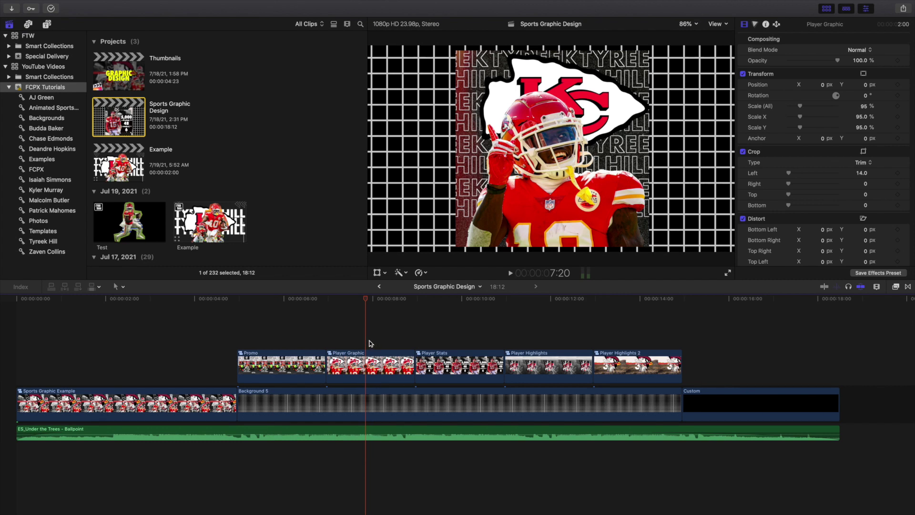
{"action": "left_click", "coordinate": [453, 314]}
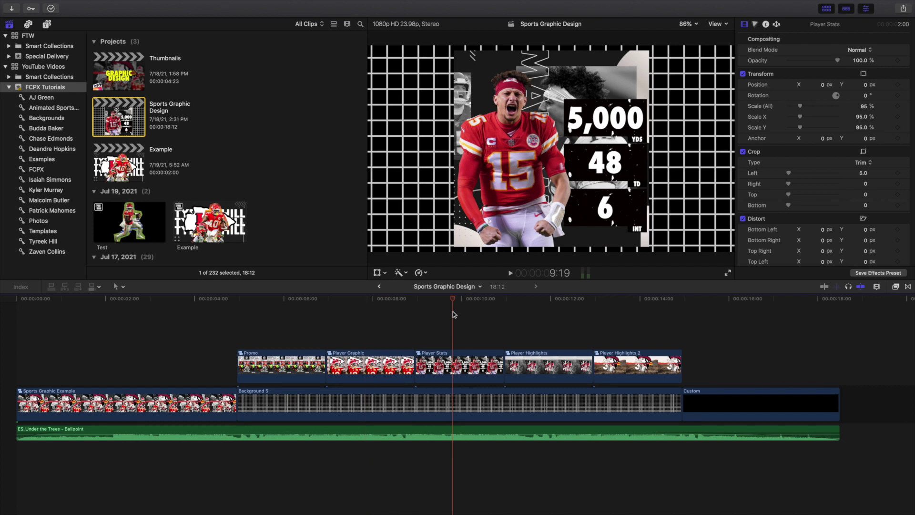
{"action": "left_click", "coordinate": [537, 326]}
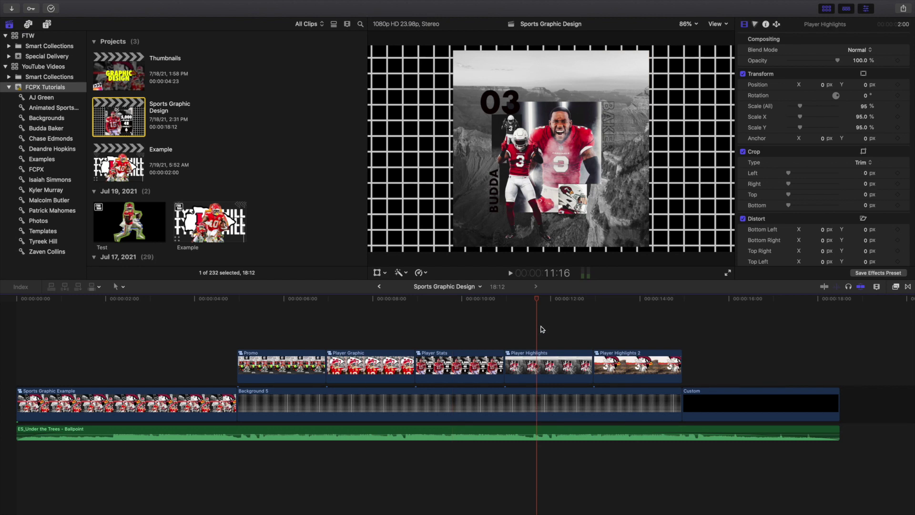
{"action": "left_click", "coordinate": [633, 331]}
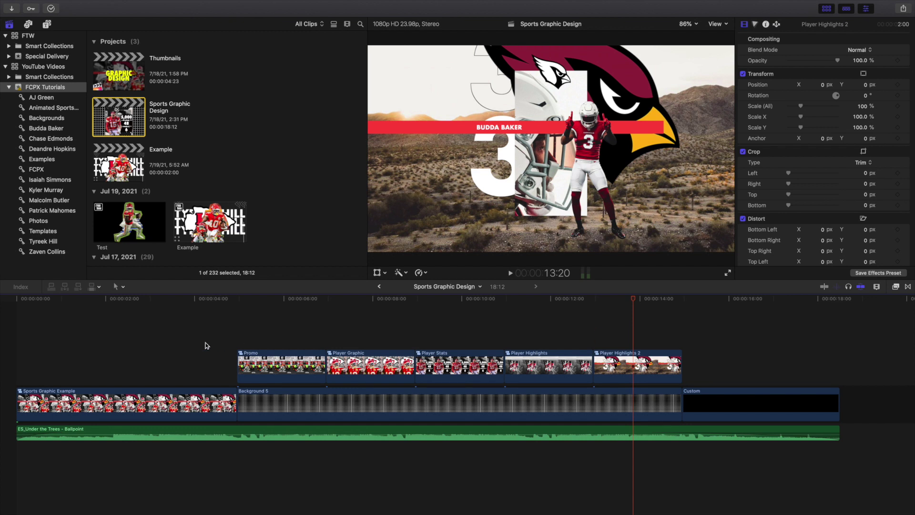
View the Sports Graphic Example clip full screen from about 3:13
{"action": "left_click", "coordinate": [174, 340]}
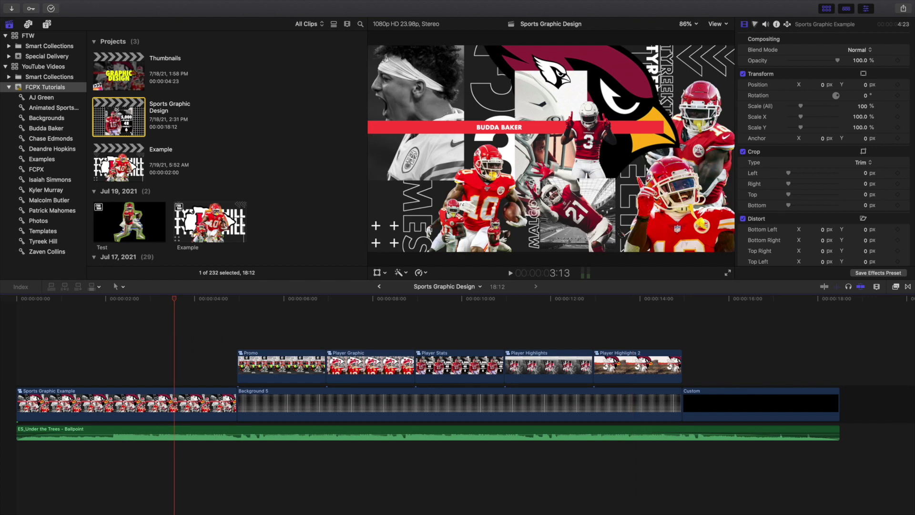
{"action": "left_click", "coordinate": [728, 273]}
{"action": "key", "text": "space"}
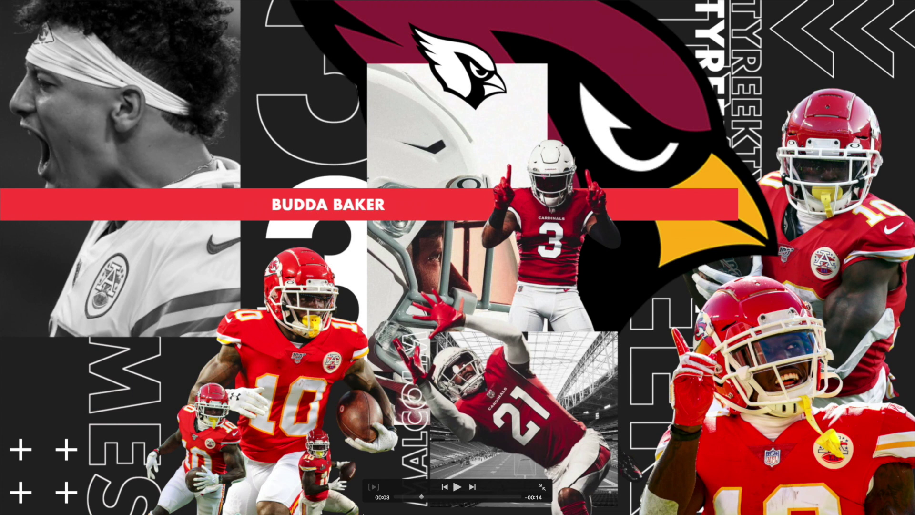
Play the project full screen, pausing to examine the Promo, Player Graphic and Player Stats clips
{"action": "mouse_move", "coordinate": [401, 509]}
{"action": "key", "text": "space"}
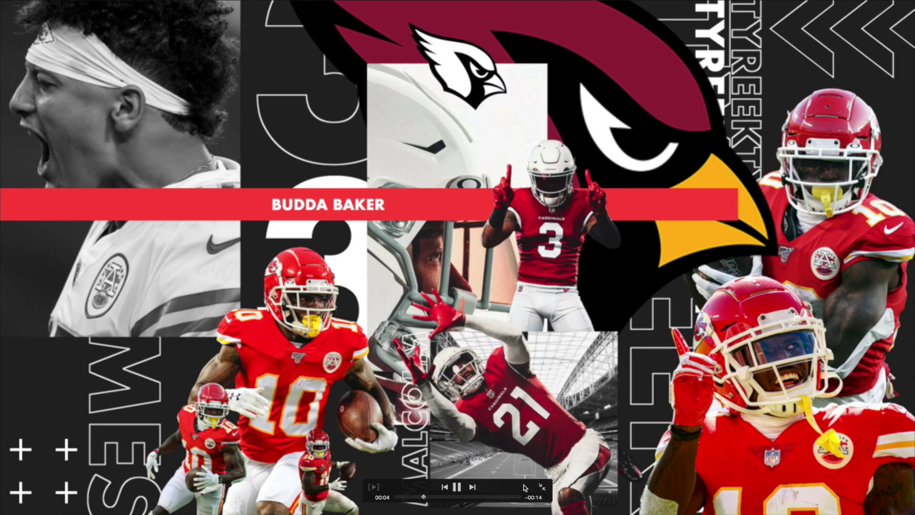
{"action": "key", "text": "space"}
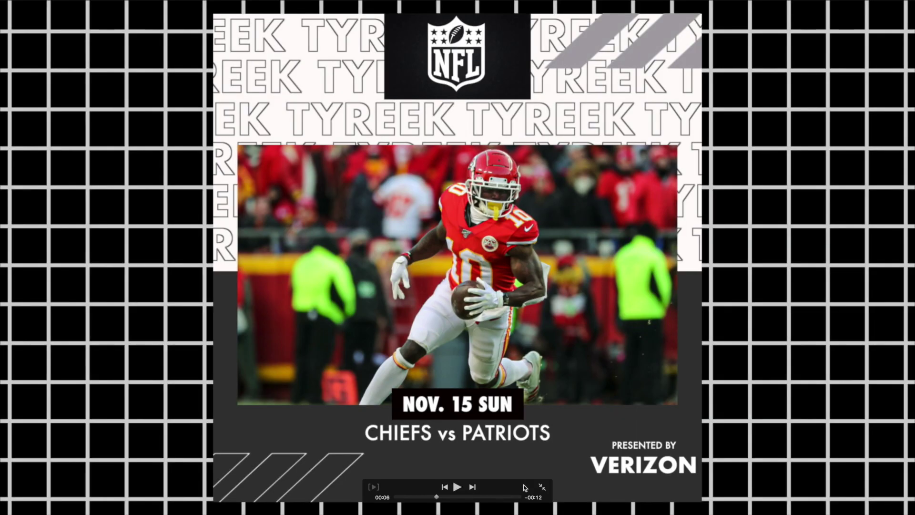
{"action": "key", "text": "space"}
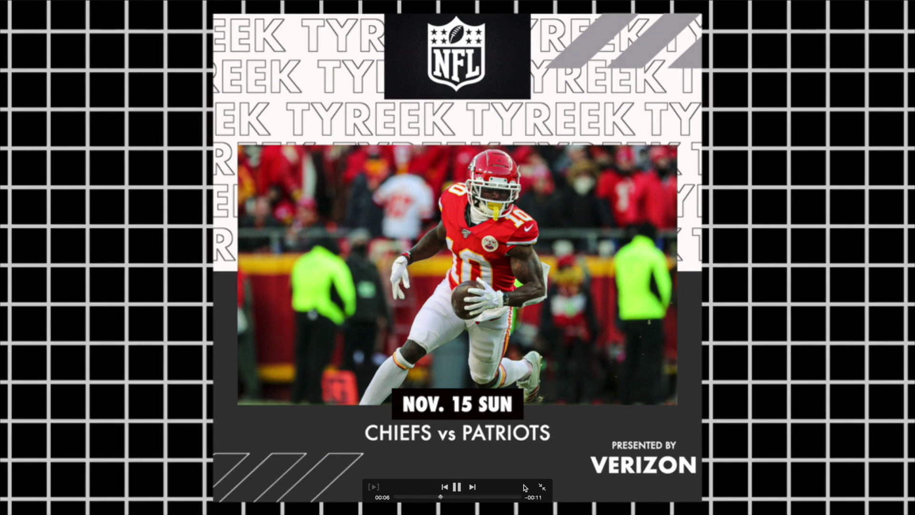
{"action": "key", "text": "space"}
{"action": "key", "text": "space"}
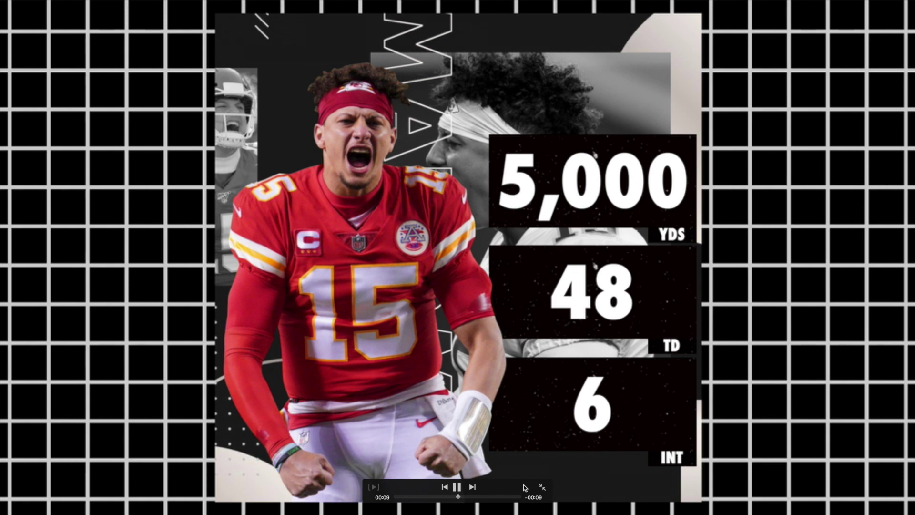
{"action": "key", "text": "space"}
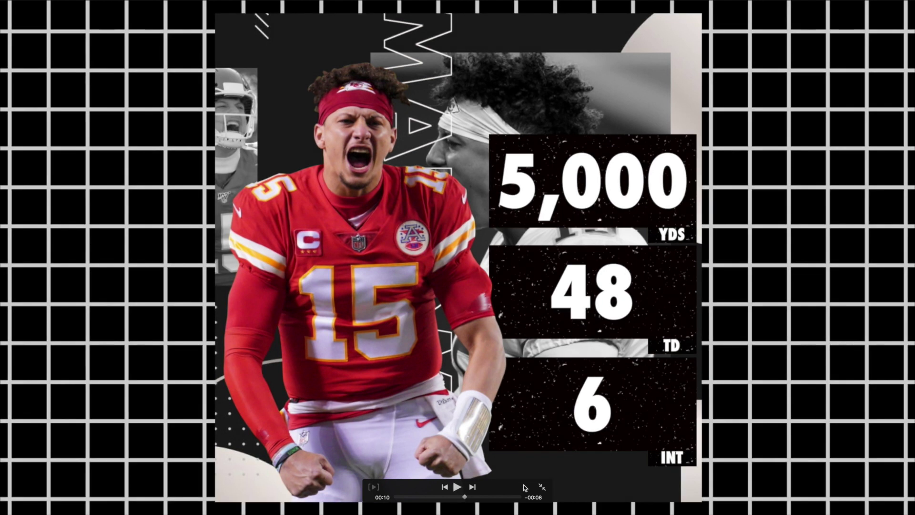
Continue the full-screen playback, pausing on the Player Highlights and Player Highlights 2 clips, and leave full screen
{"action": "key", "text": "space"}
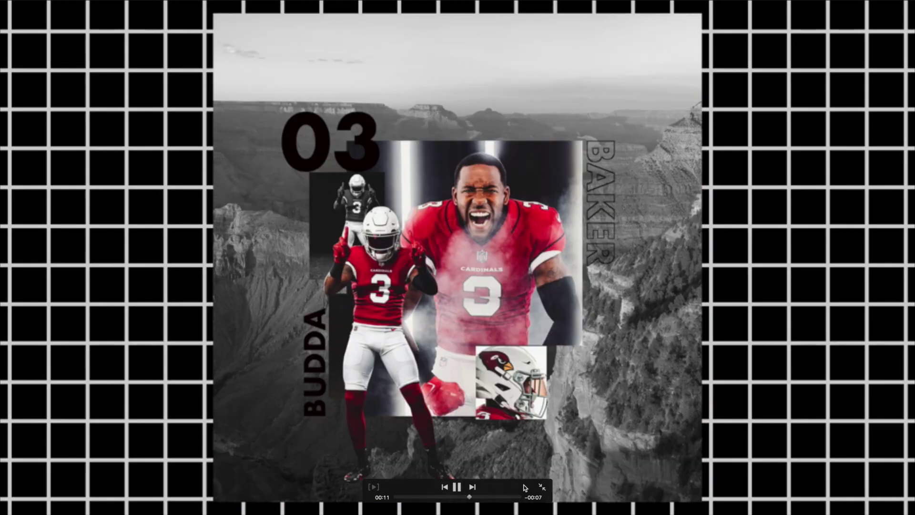
{"action": "key", "text": "space"}
{"action": "key", "text": "space"}
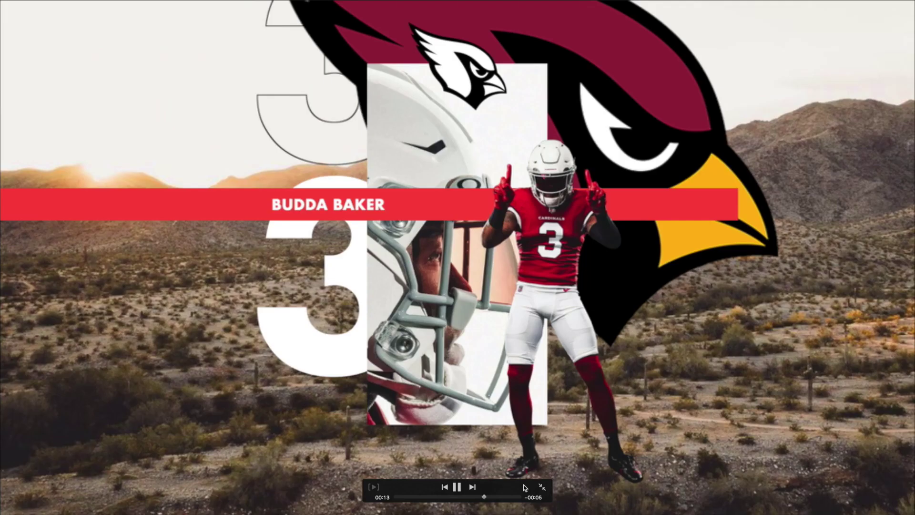
{"action": "key", "text": "space"}
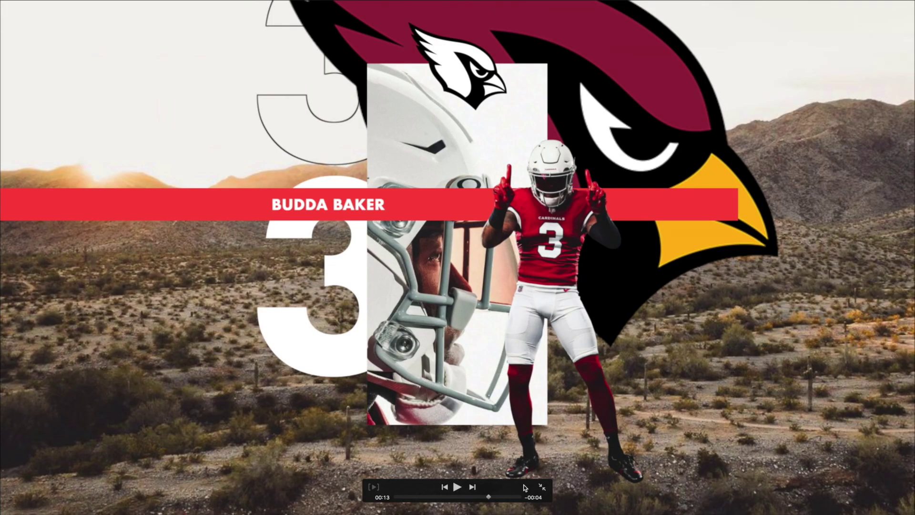
{"action": "key", "text": "space"}
{"action": "key", "text": "space"}
{"action": "key", "text": "super+q"}
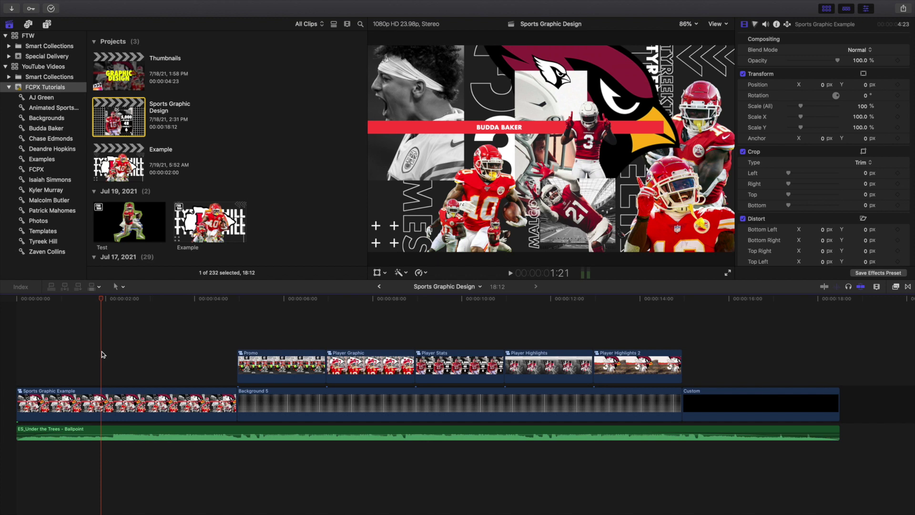
Replay the Sports Graphic Design project from its start several times and return the playhead to the beginning
{"action": "key", "text": "Home"}
{"action": "key", "text": "space"}
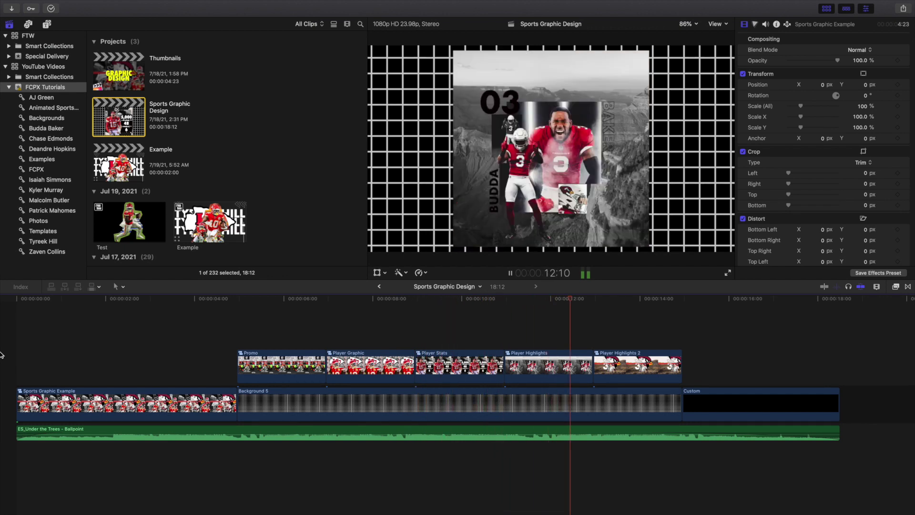
{"action": "key", "text": "space"}
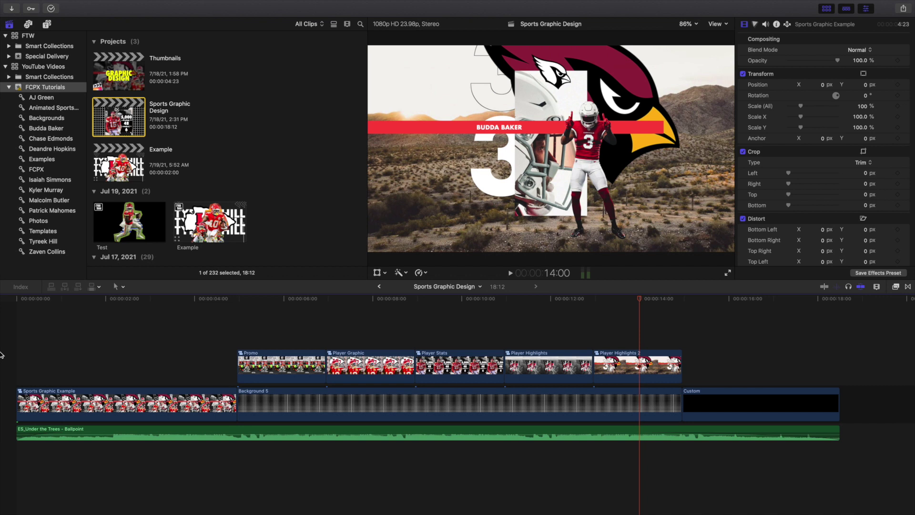
{"action": "key", "text": "Home"}
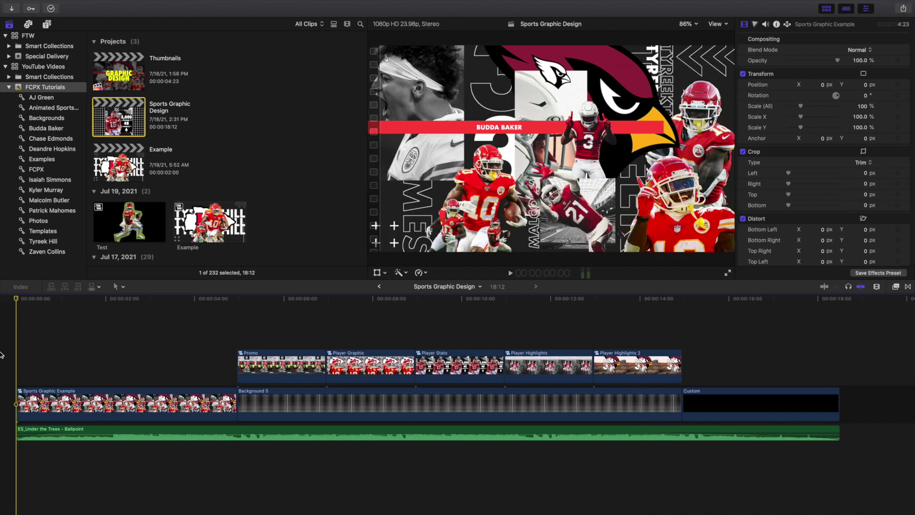
{"action": "key", "text": "space"}
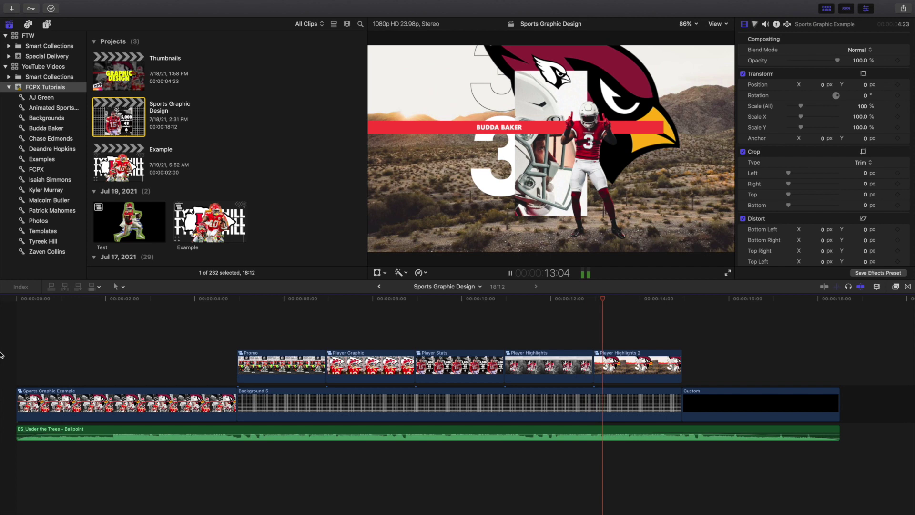
{"action": "key", "text": "Home"}
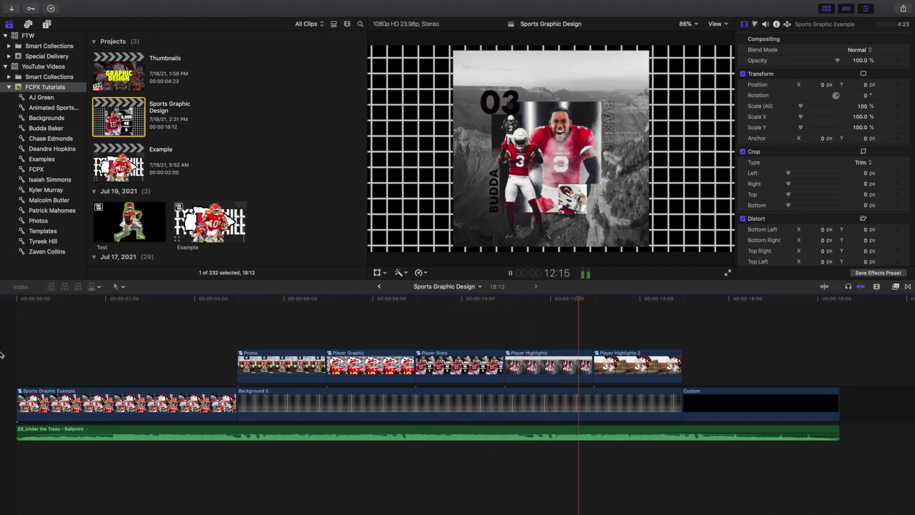
{"action": "key", "text": "space"}
{"action": "key", "text": "Home"}
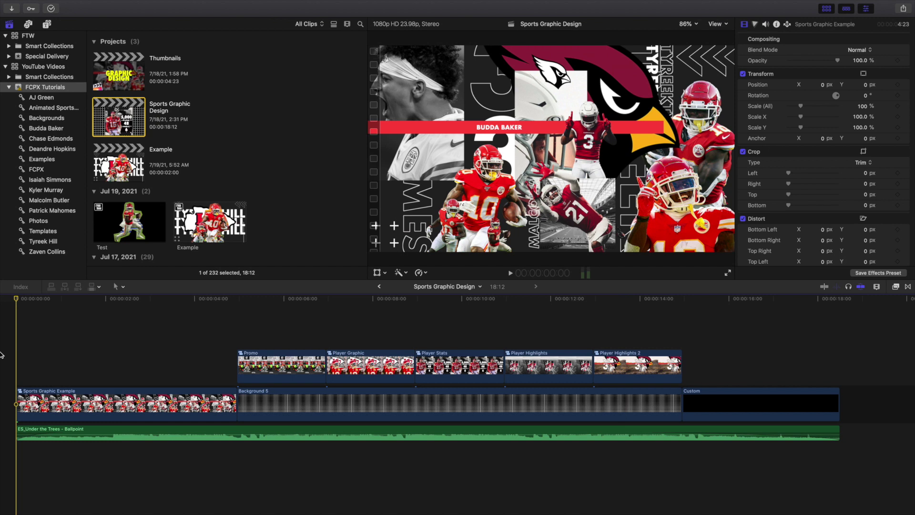
Check the image formats in the Save Current Frame settings, keep JPEG Image, and cancel the export
{"action": "left_click", "coordinate": [903, 9]}
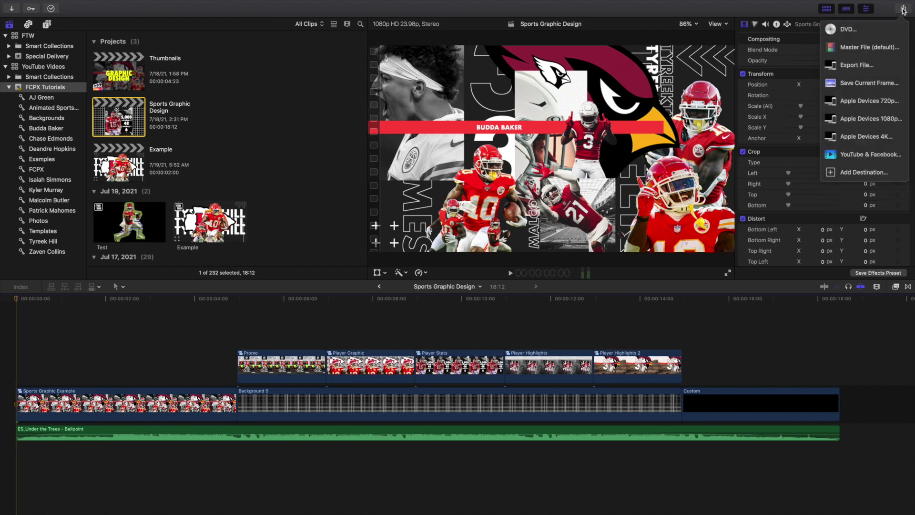
{"action": "left_click", "coordinate": [863, 84]}
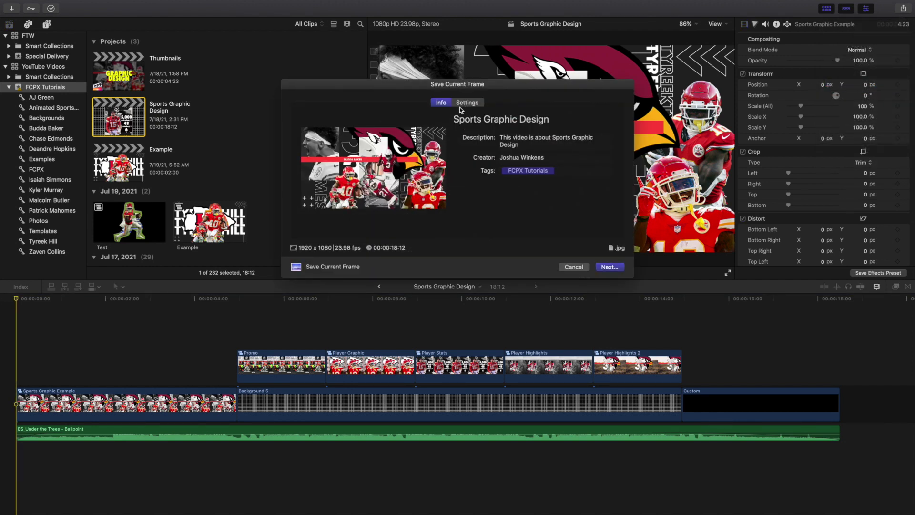
{"action": "left_click", "coordinate": [464, 103]}
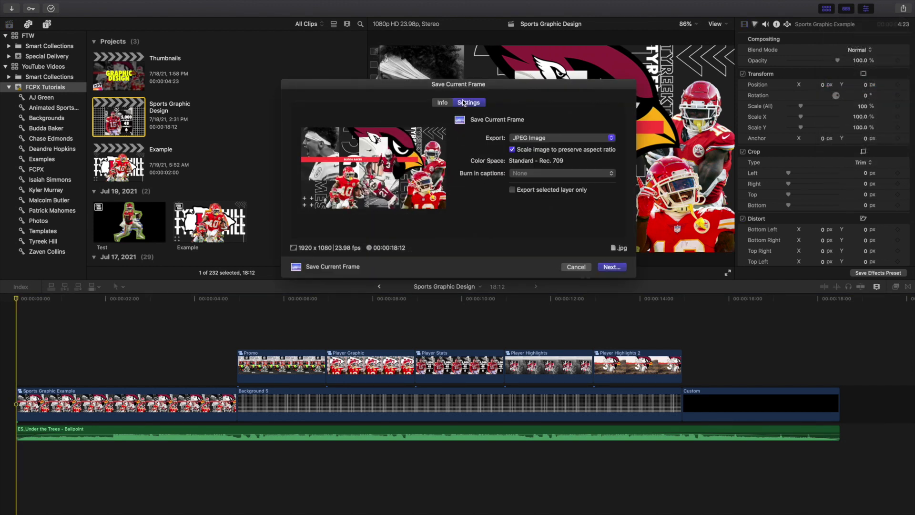
{"action": "left_click", "coordinate": [521, 138]}
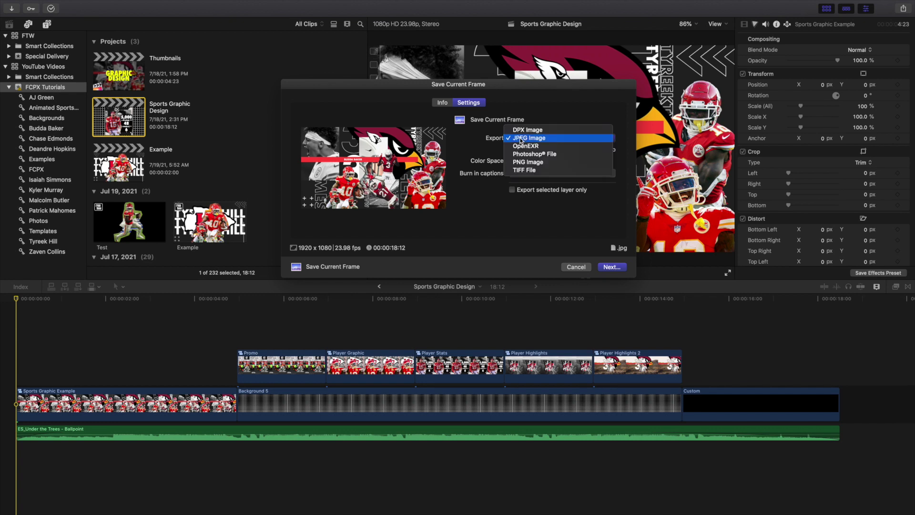
{"action": "left_click", "coordinate": [521, 139]}
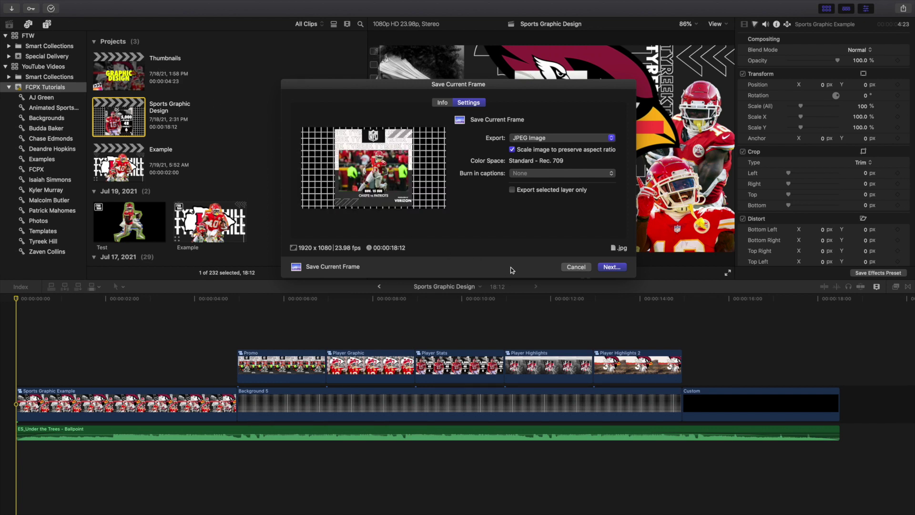
{"action": "left_click", "coordinate": [576, 267]}
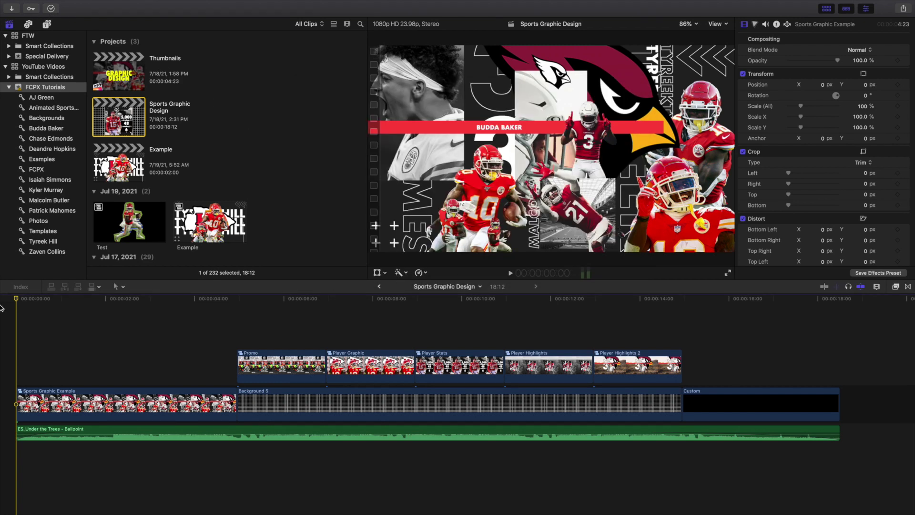
Play the Sports Graphic Design project in the viewer from the opening graphic
{"action": "scroll", "coordinate": [13, 338], "scroll_direction": "left", "scroll_amount": 1}
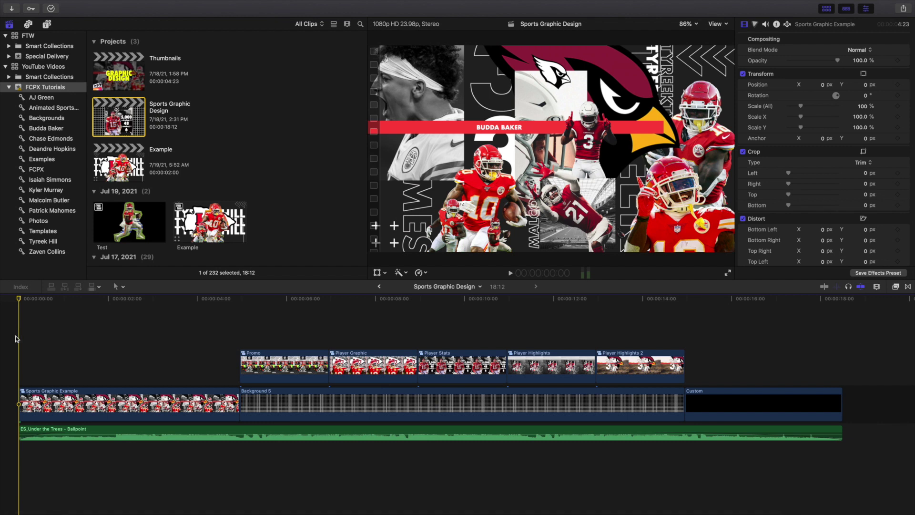
{"action": "key", "text": "space"}
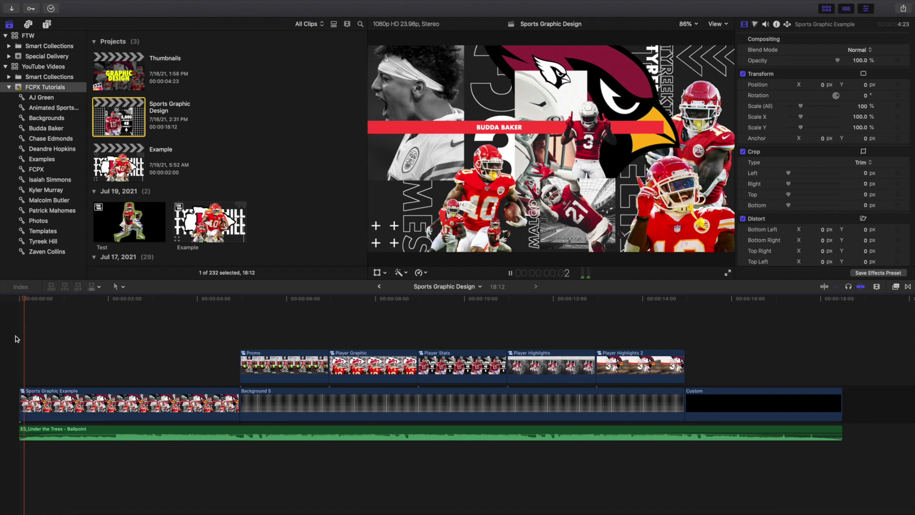